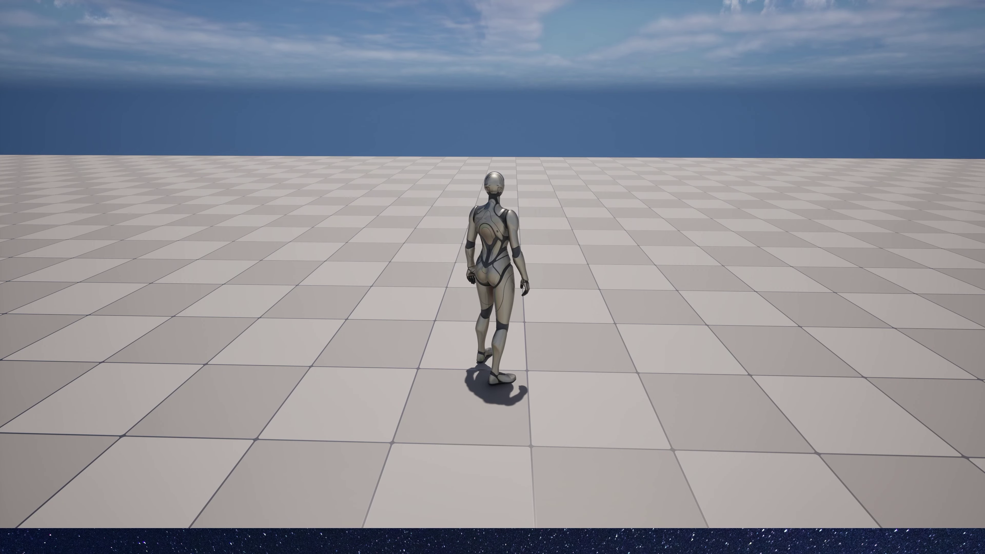
# Play-test the character running around the level and bursting into coins, and end the play session.
pyautogui.press('w')
pyautogui.press('d')
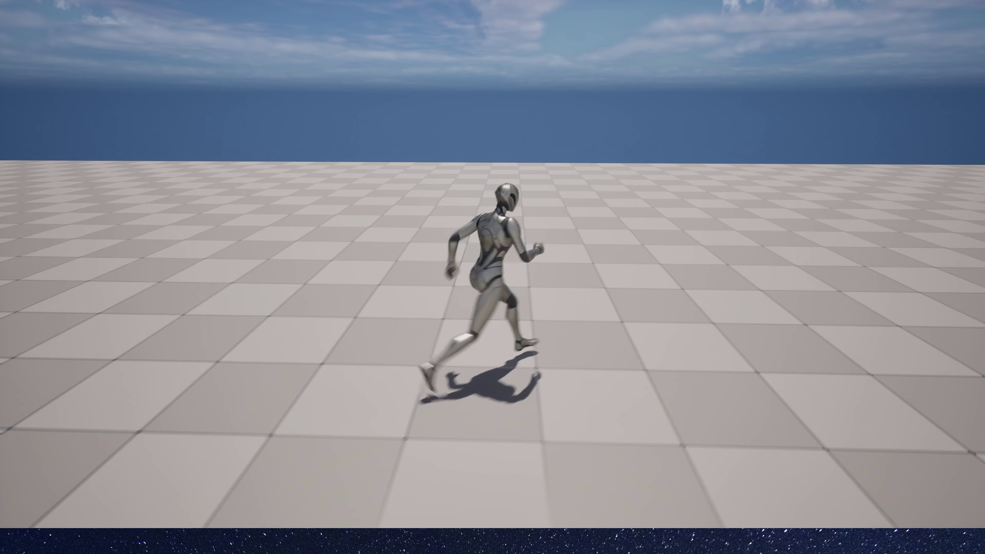
pyautogui.press('a')
pyautogui.press('w')
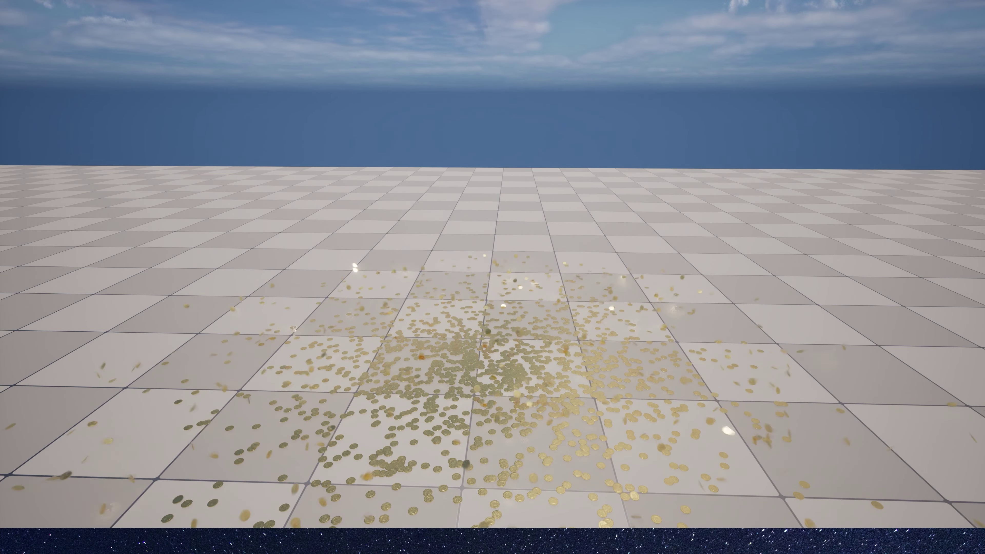
pyautogui.press('Escape')
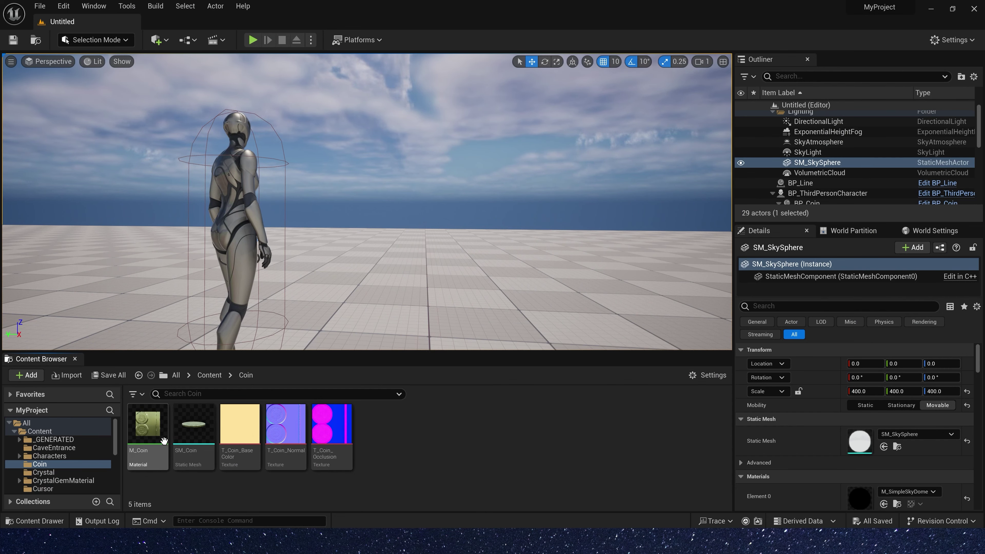
# Inspect the coin's SM_Coin static mesh, T_Coin_Normal texture and M_Coin material graph.
pyautogui.doubleClick(193, 430)
pyautogui.moveTo(256, 275); pyautogui.dragTo(278, 233)
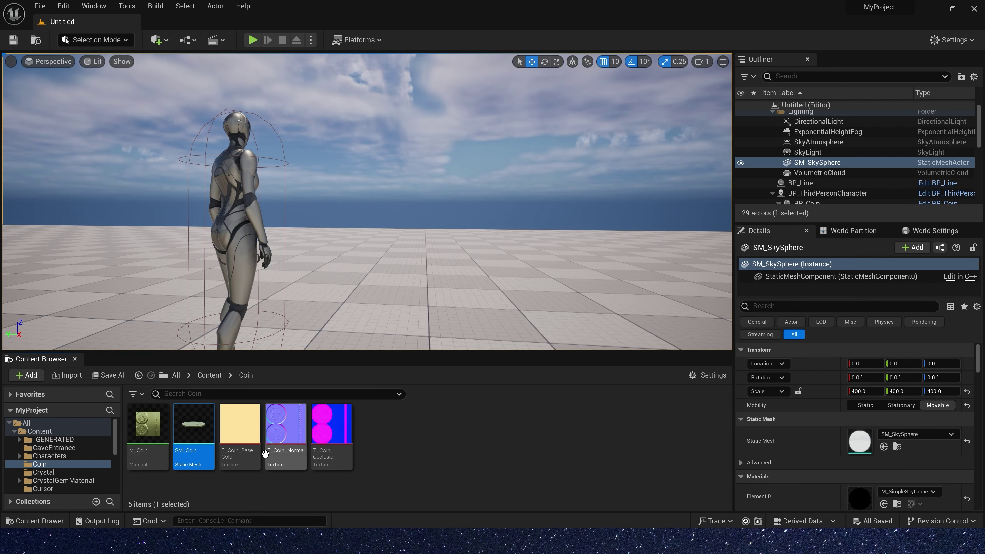
pyautogui.doubleClick(286, 441)
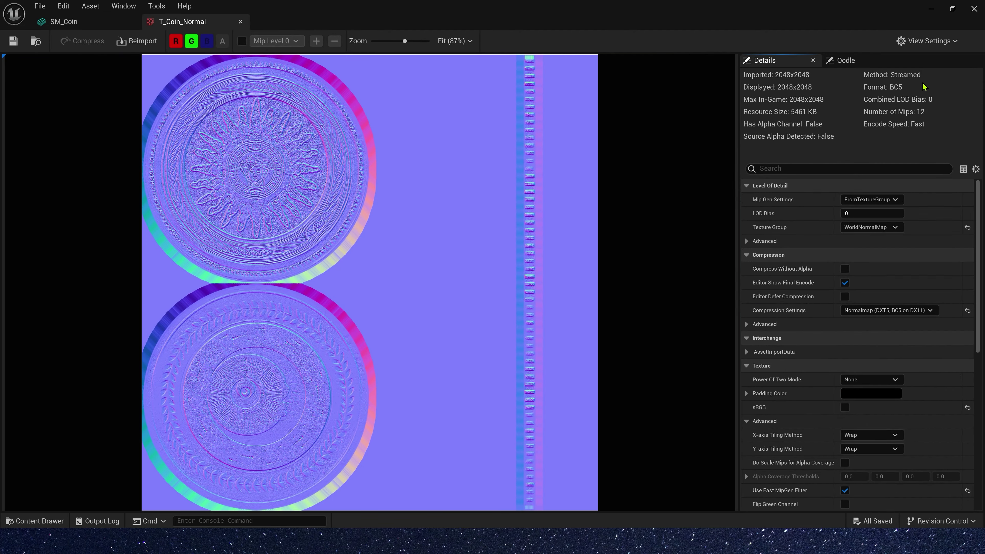
pyautogui.click(929, 10)
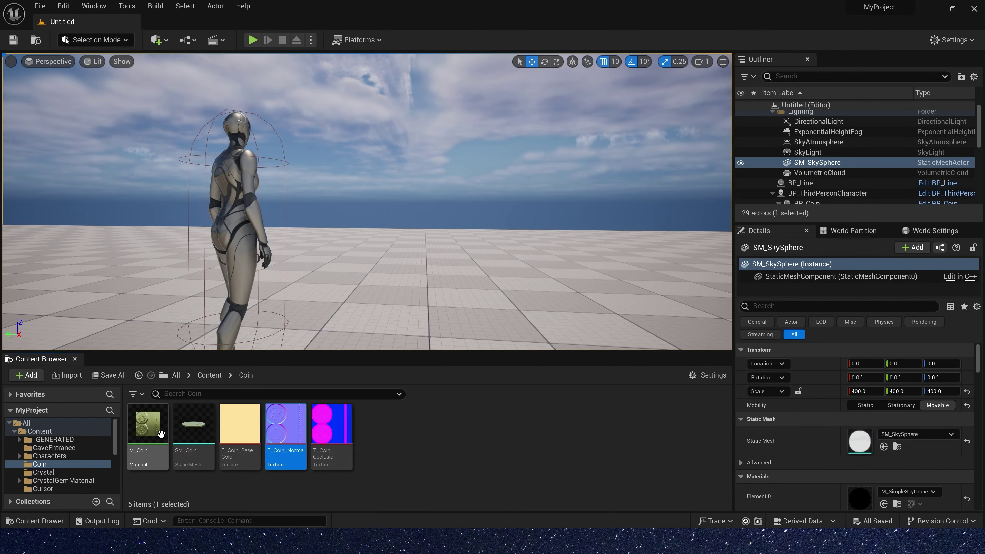
pyautogui.doubleClick(149, 428)
pyautogui.moveTo(313, 230); pyautogui.dragTo(545, 214, button='right')
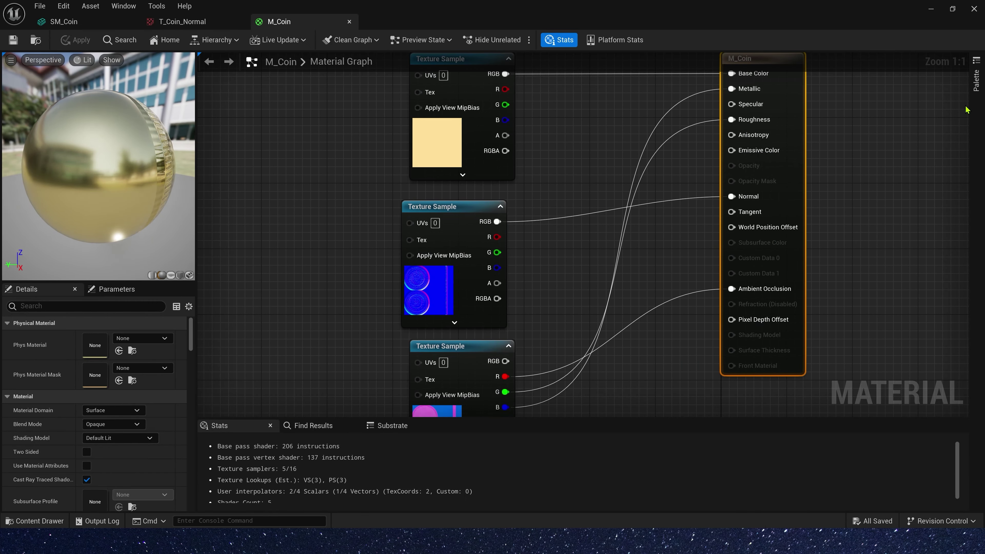
pyautogui.click(973, 9)
# Create a Niagara system named NS_Coin with an empty emitter in the Coin folder and open it.
pyautogui.rightClick(436, 457)
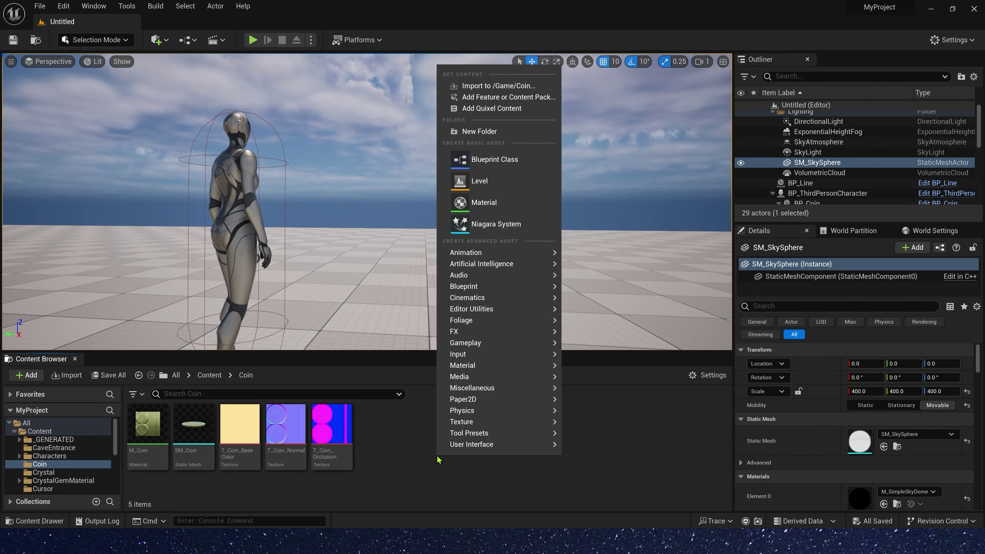
pyautogui.click(506, 234)
pyautogui.click(503, 499)
pyautogui.click(556, 515)
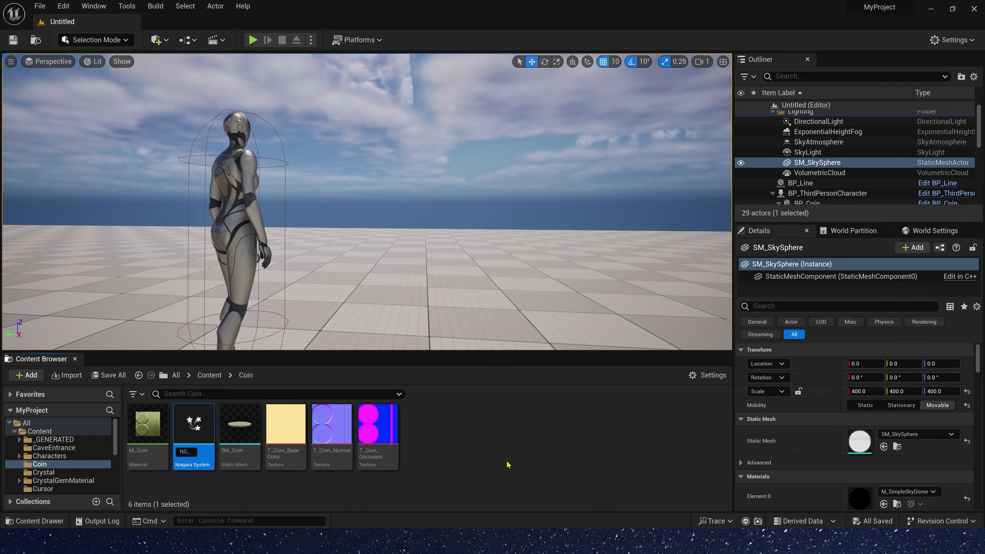
pyautogui.press('Return')
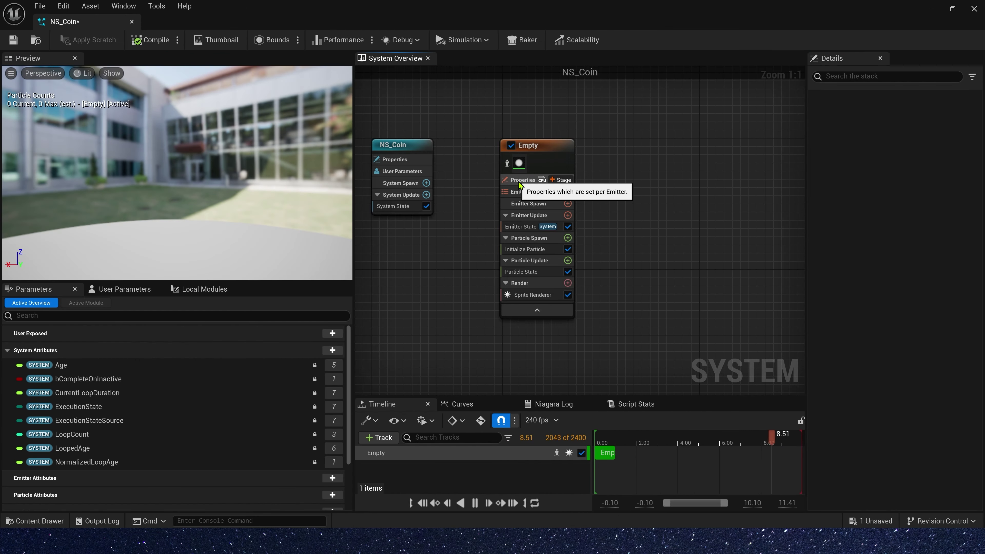
# Set the Empty emitter's Sim Target to GPUCompute Sim and widen the details area.
pyautogui.click(521, 179)
pyautogui.click(888, 180)
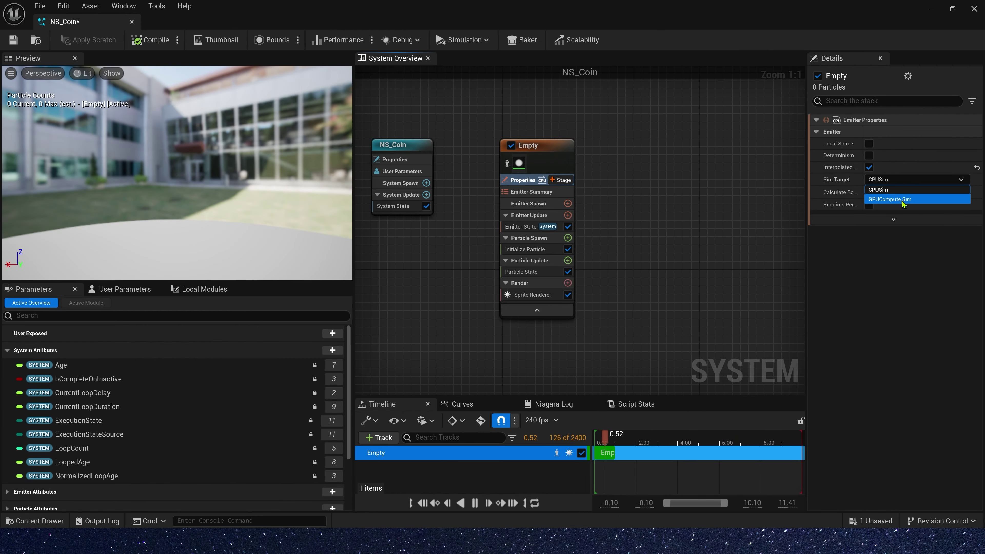
pyautogui.click(891, 199)
pyautogui.moveTo(808, 248); pyautogui.dragTo(732, 248)
# Add a Spawn Burst Instantaneous module to Emitter Update with a Spawn Count of 1000.
pyautogui.click(529, 215)
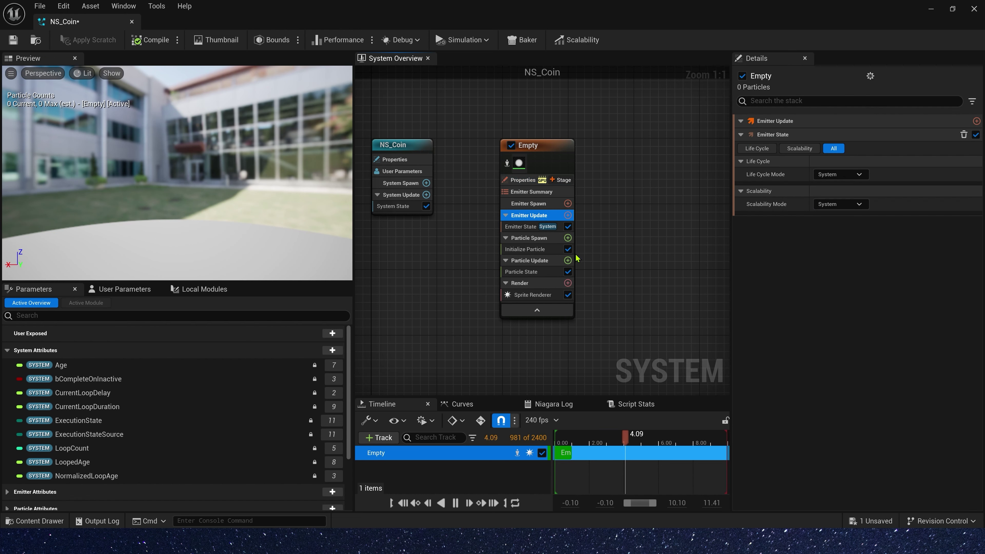
pyautogui.click(568, 215)
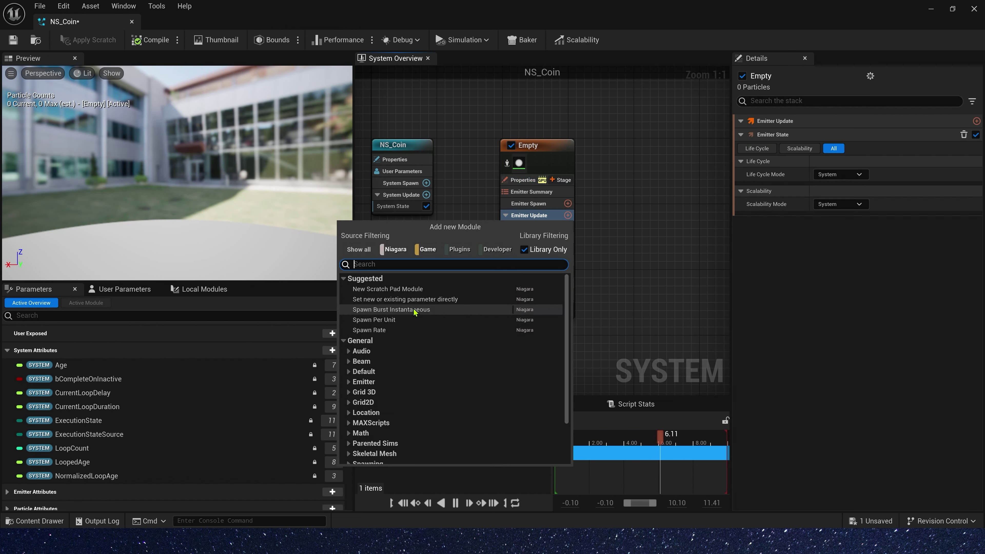
pyautogui.click(388, 313)
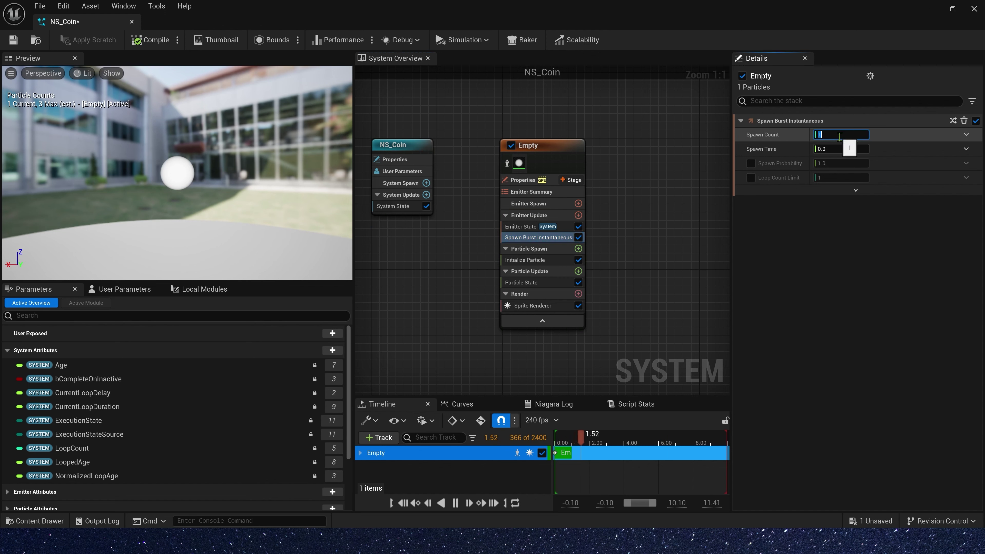
pyautogui.write('1000')
pyautogui.press('Tab')
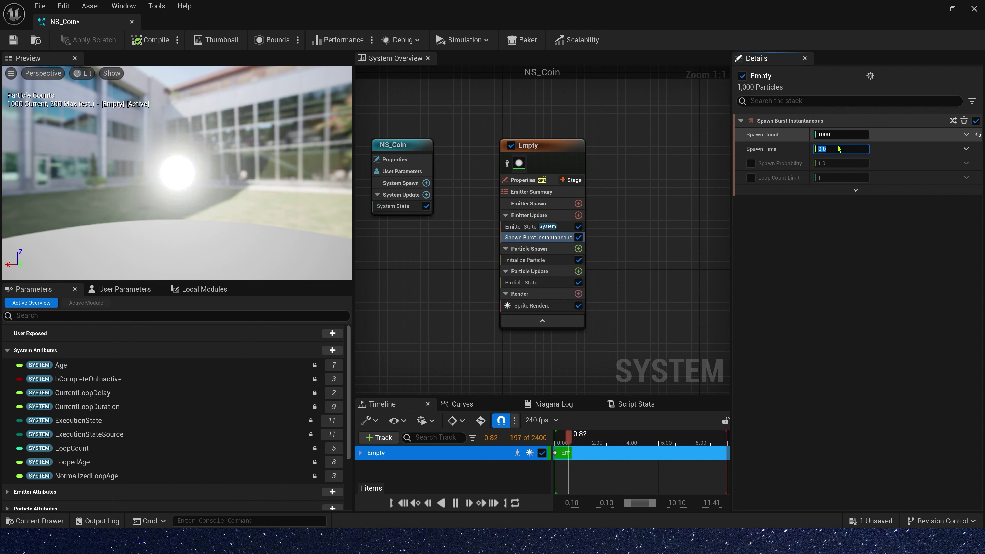
# Replace the emitter's Sprite Renderer with a Mesh Renderer that uses the SM_Coin mesh.
pyautogui.click(546, 307)
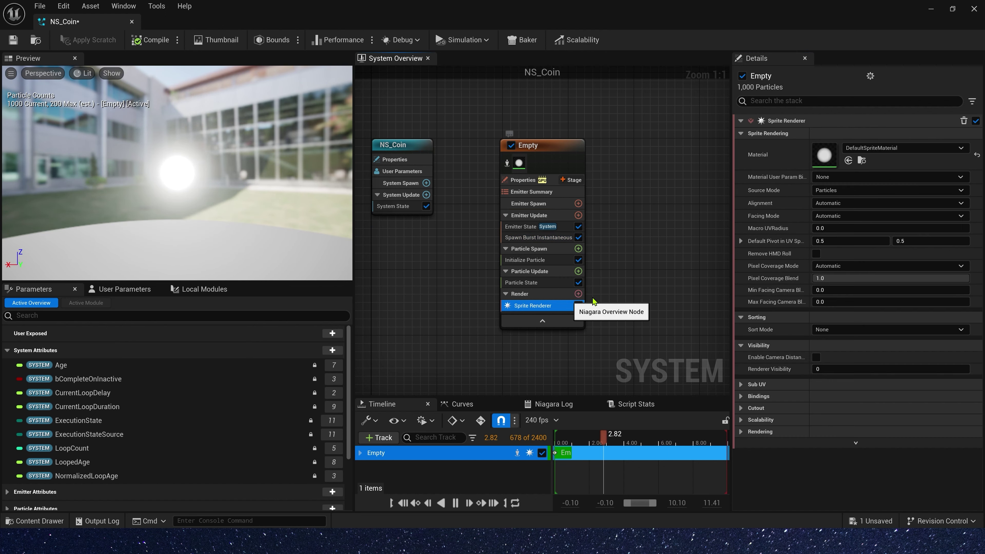
pyautogui.click(964, 120)
pyautogui.click(578, 283)
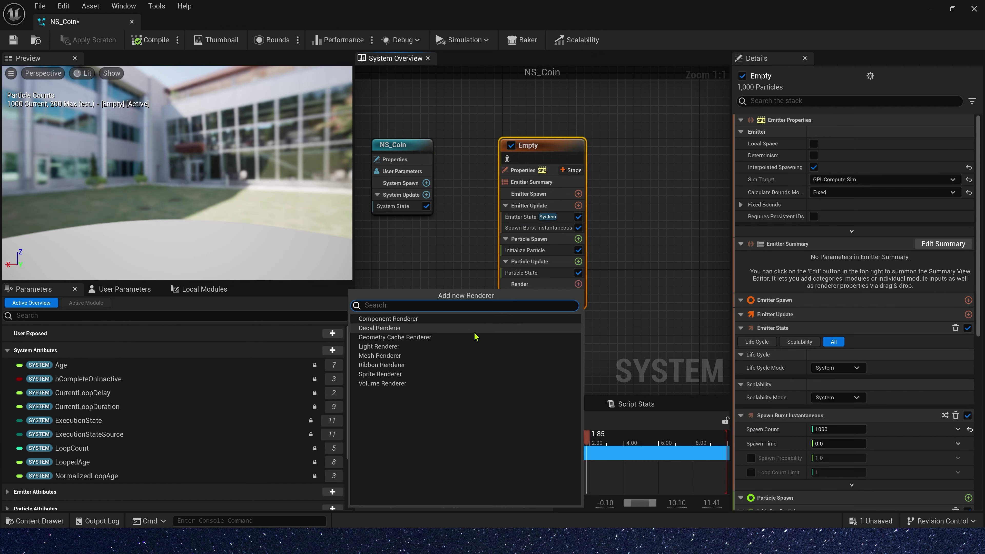
pyautogui.click(435, 357)
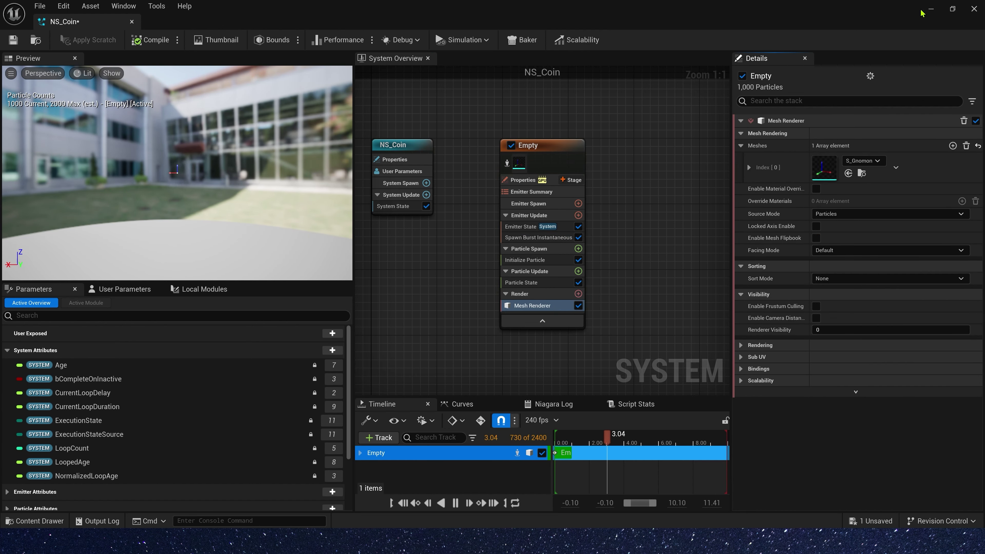
pyautogui.click(868, 161)
pyautogui.click(925, 285)
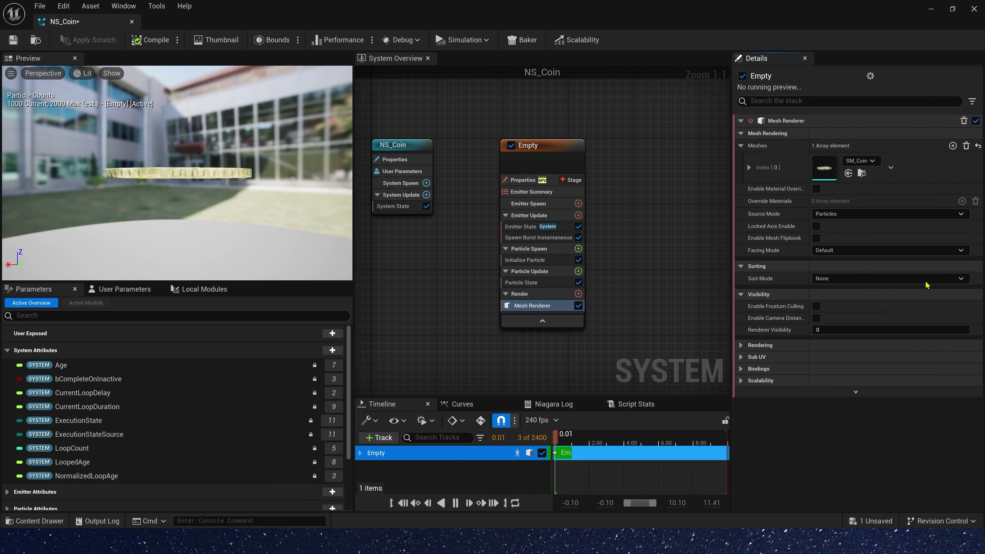
pyautogui.moveTo(218, 175); pyautogui.dragTo(217, 201)
# Add a Skeletal Mesh Location module to Particle Spawn with SK_Mannequin as its preview mesh.
pyautogui.click(578, 249)
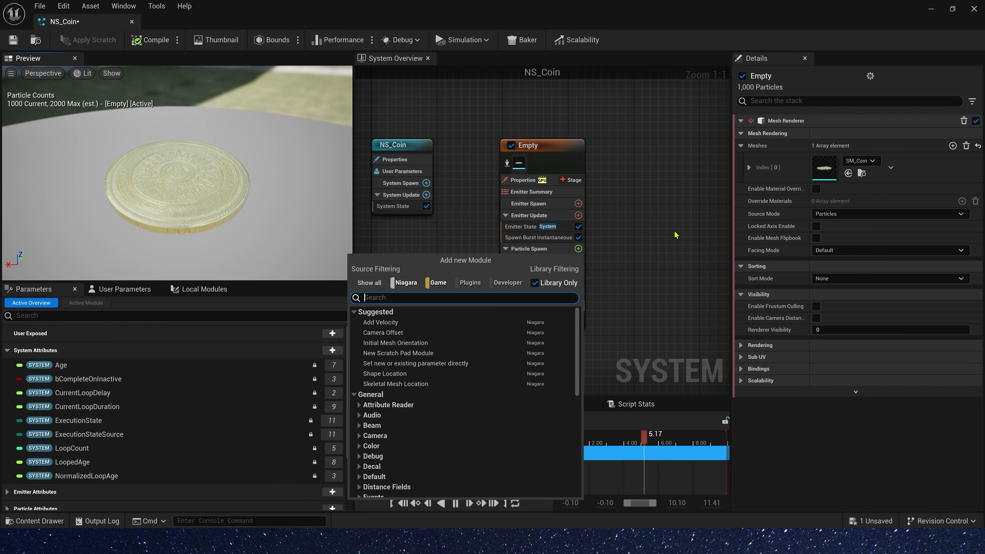
pyautogui.write('skel')
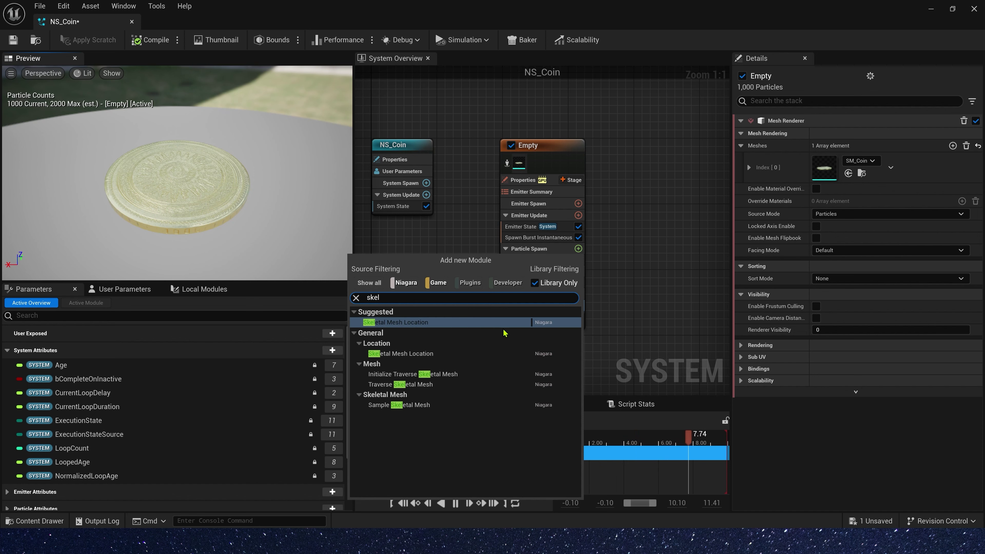
pyautogui.click(424, 326)
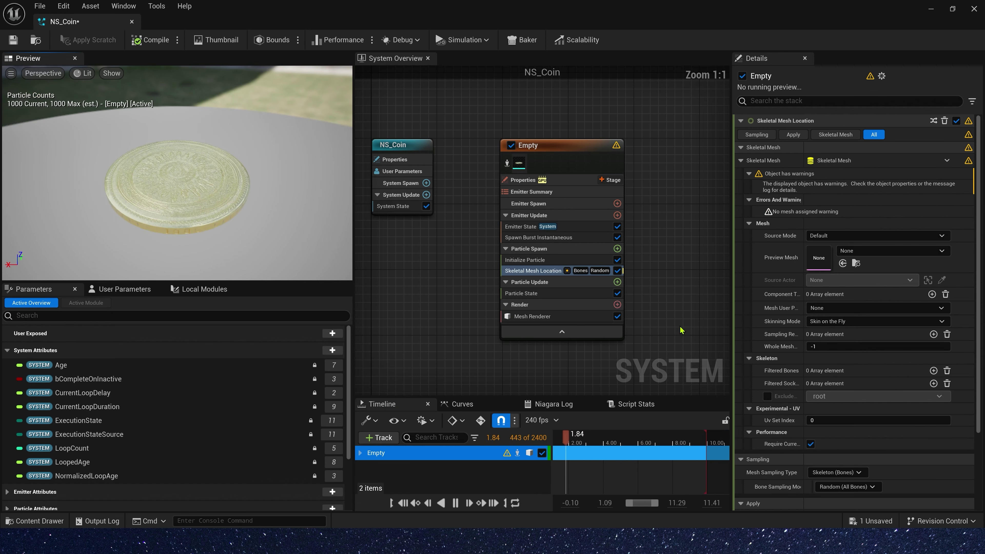
pyautogui.click(866, 252)
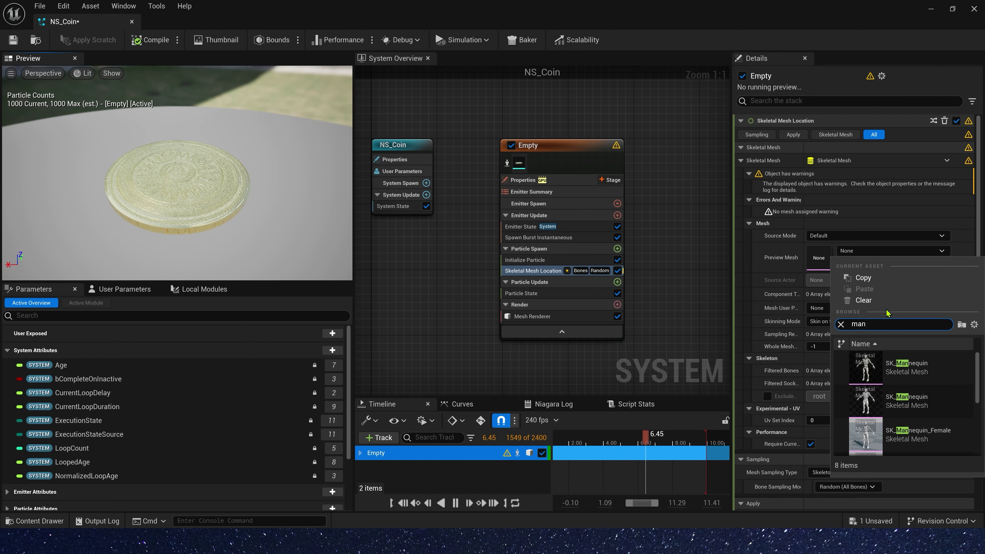
pyautogui.click(906, 367)
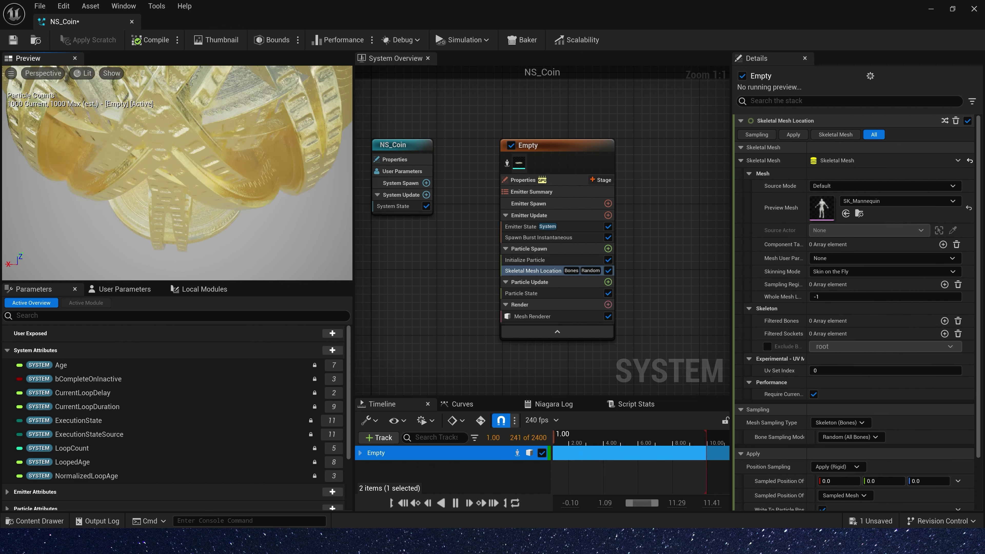
pyautogui.moveTo(161, 154); pyautogui.dragTo(168, 164)
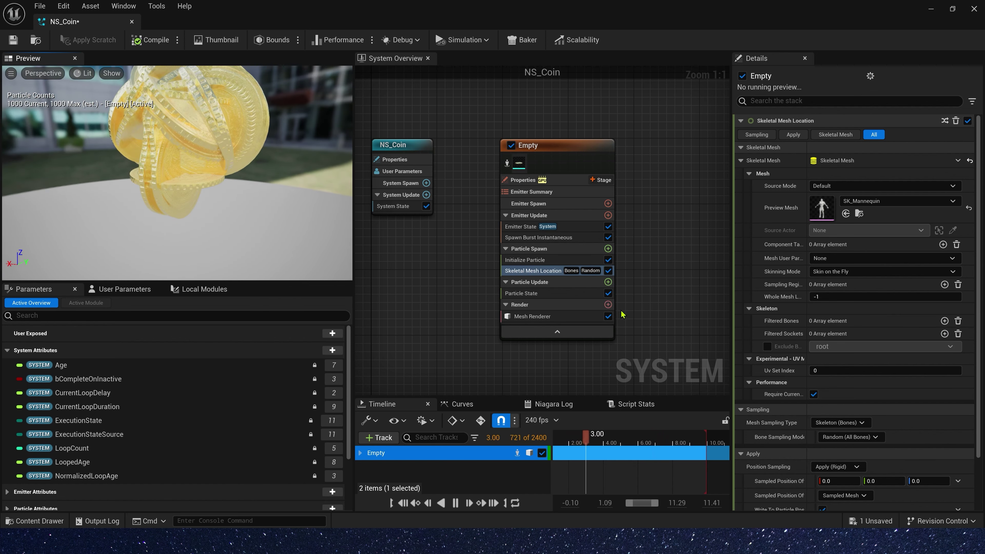
# Set Initialize Particle's Mesh Scale Mode to Uniform with a Mesh Uniform Scale of 0.03.
pyautogui.click(546, 260)
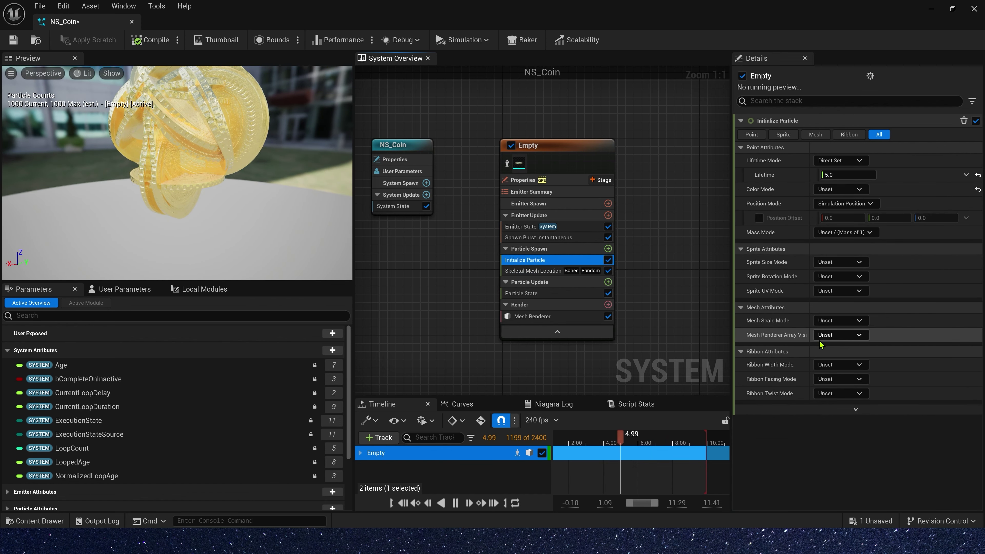
pyautogui.click(835, 321)
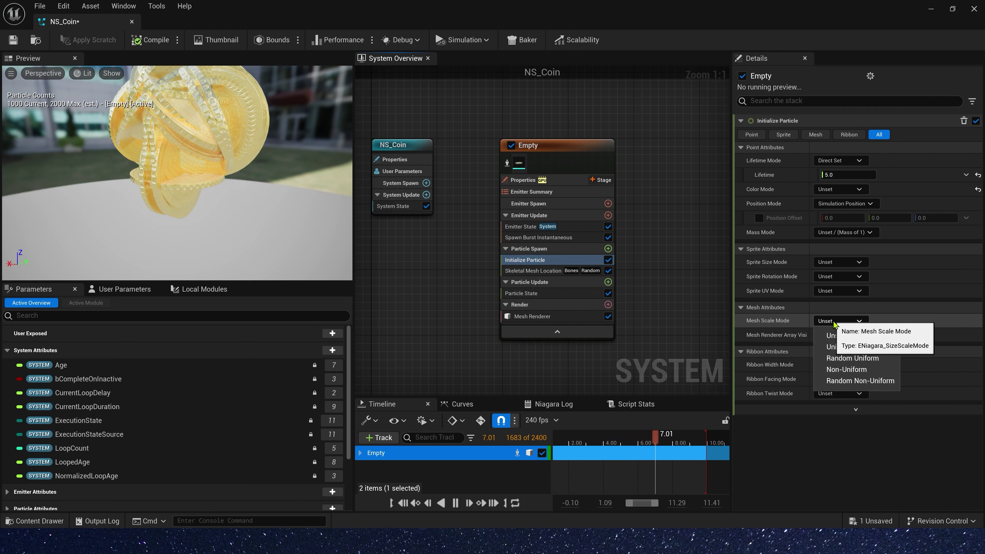
pyautogui.click(852, 358)
pyautogui.click(862, 322)
pyautogui.click(838, 347)
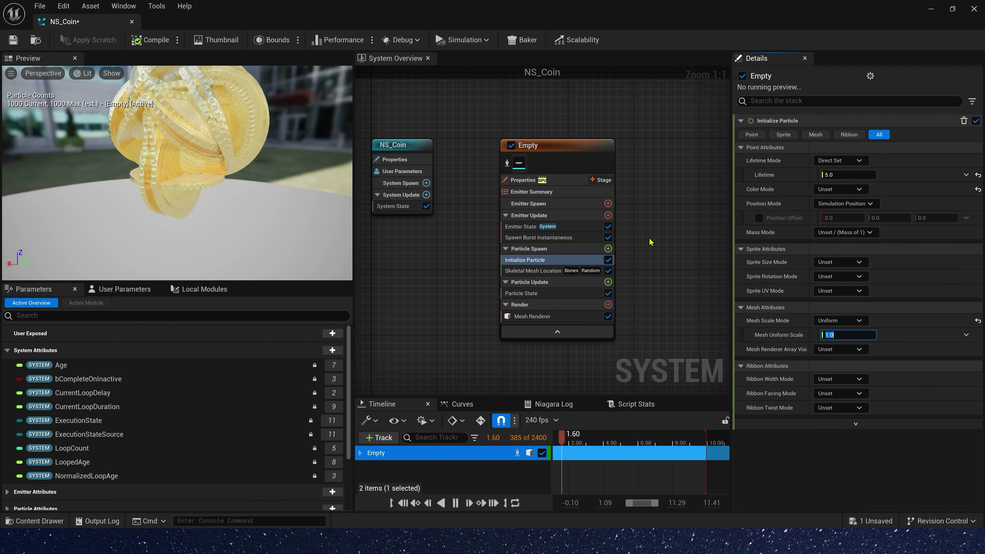
pyautogui.write('0')
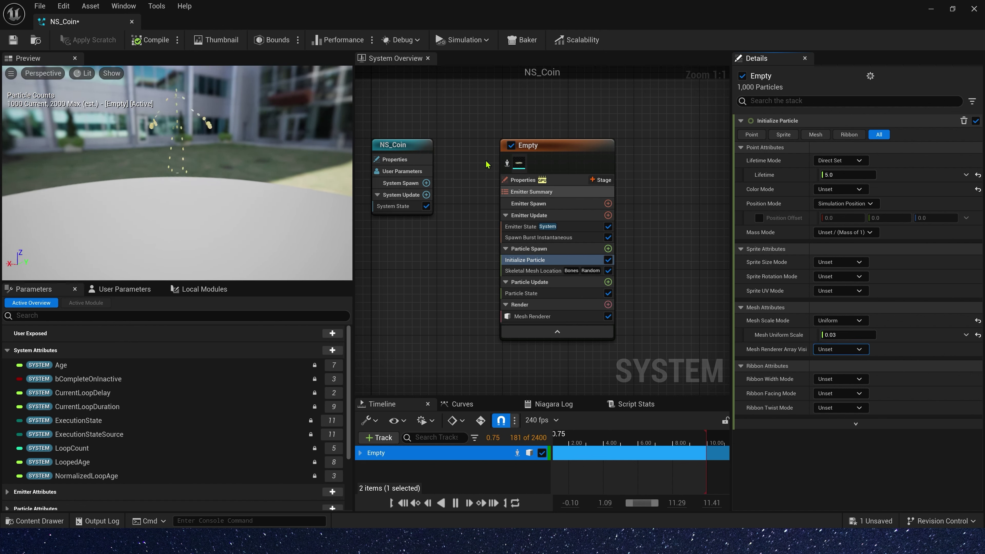
pyautogui.moveTo(159, 94); pyautogui.dragTo(353, 178)
# Set the Skeletal Mesh Location module's Mesh Sampling Type to Surface (Triangles).
pyautogui.click(543, 270)
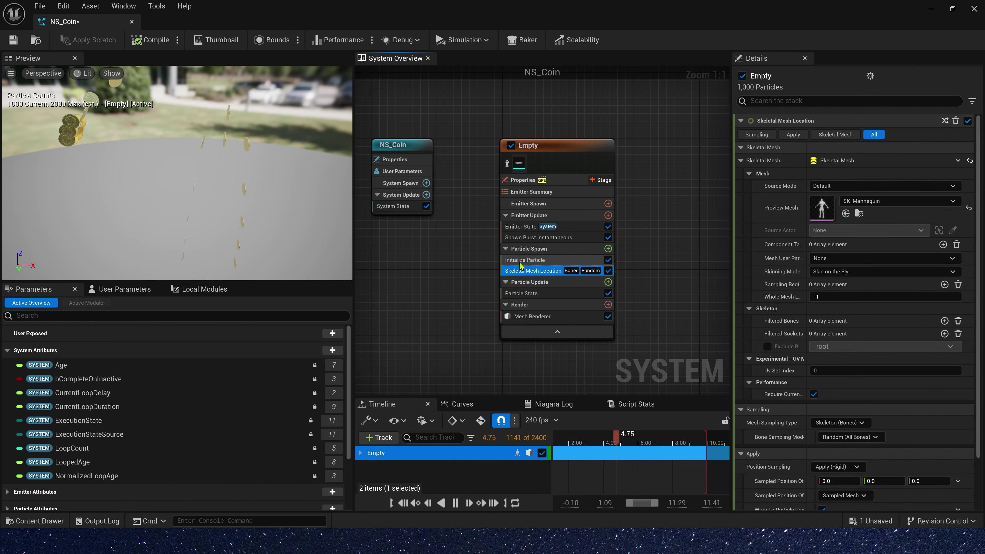
pyautogui.scroll(-3, 847, 359)
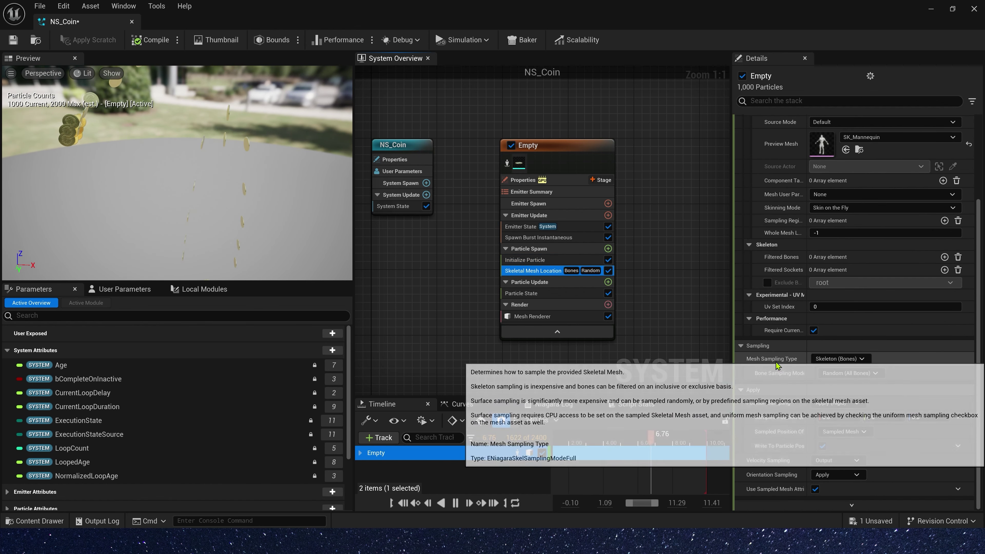
pyautogui.click(838, 359)
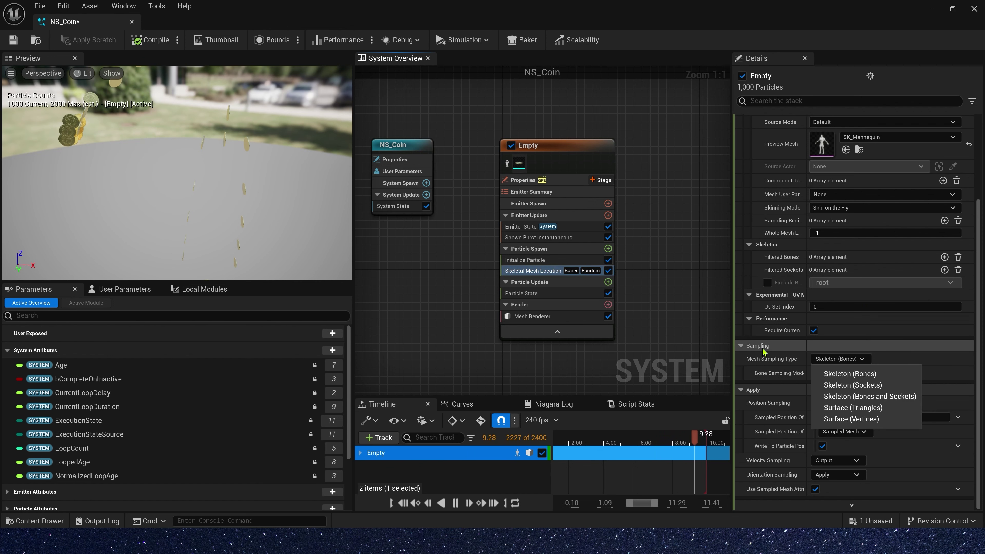
pyautogui.click(867, 414)
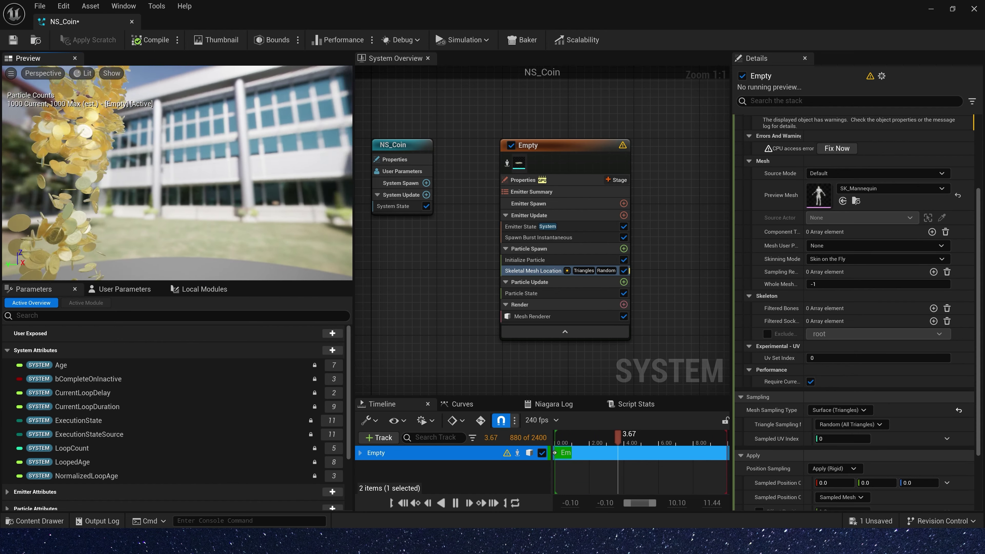
# Add an Add Velocity module to Particle Spawn and set its Velocity Mode to From Point.
pyautogui.click(623, 248)
pyautogui.click(427, 324)
pyautogui.click(837, 134)
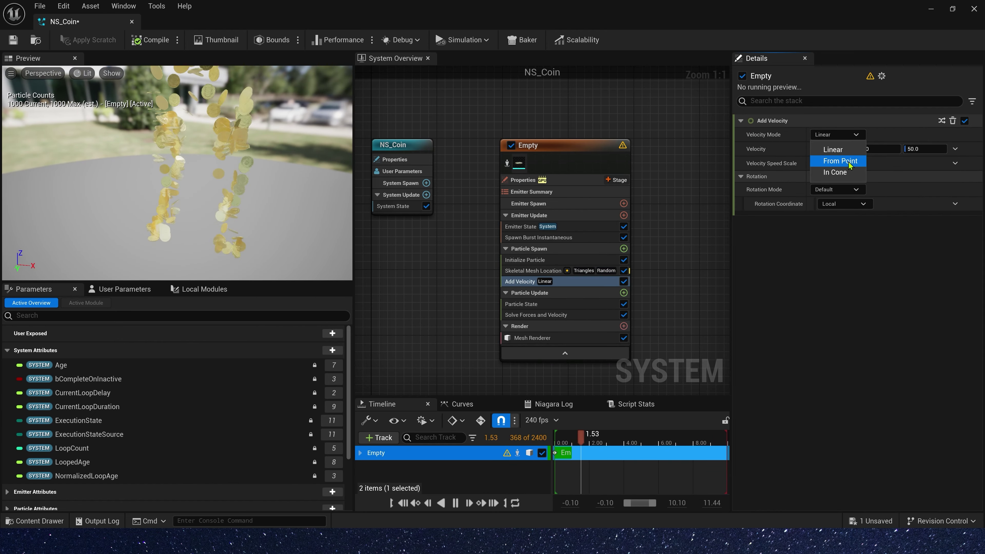
pyautogui.click(856, 162)
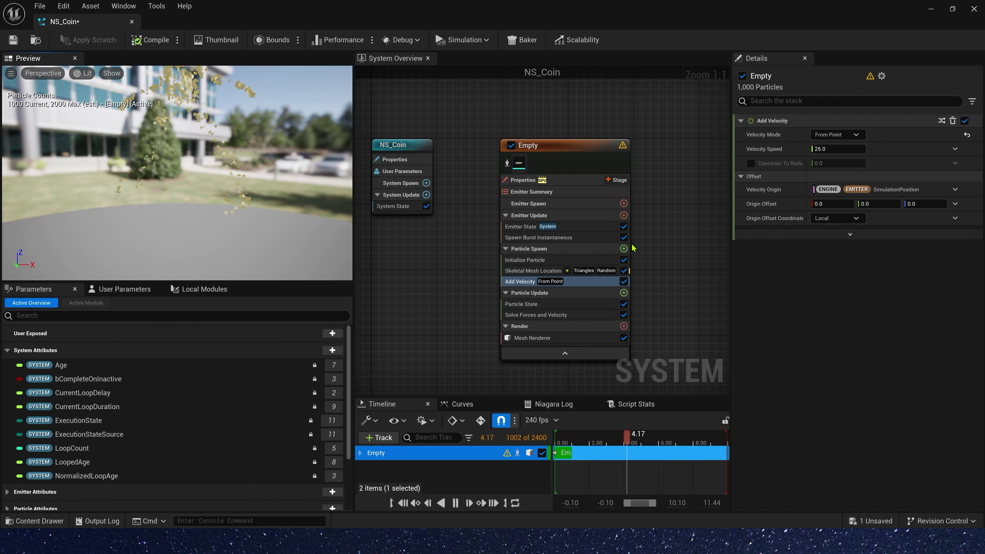
# Link the Add Velocity module's Velocity Origin to the Skeletal Mesh Location SampledPosition particle attribute.
pyautogui.click(848, 234)
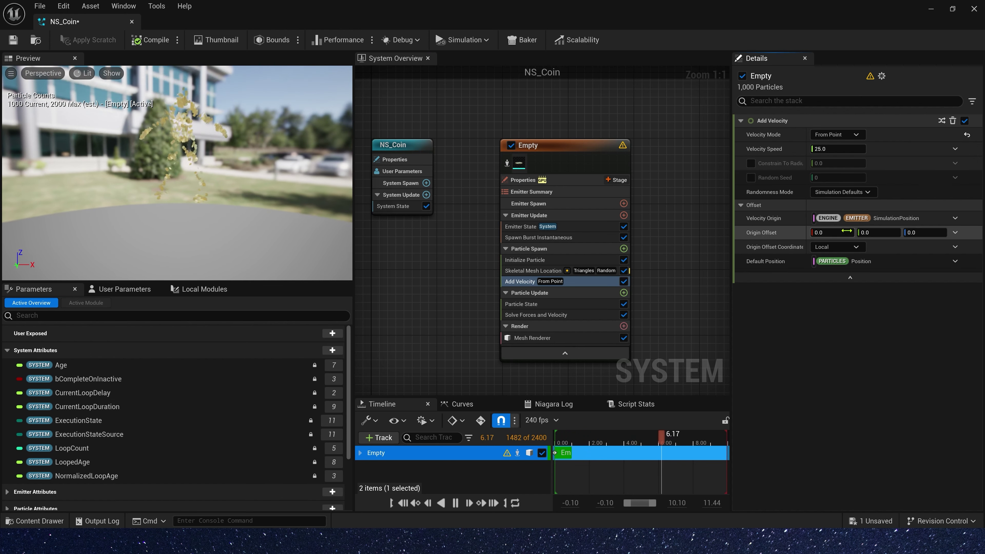
pyautogui.scroll(-3, 163, 438)
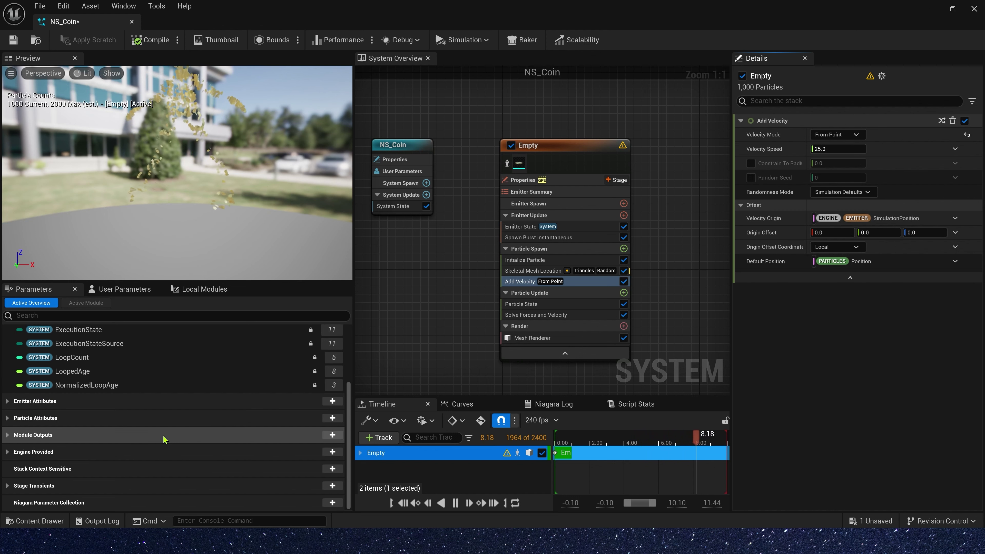
pyautogui.click(80, 419)
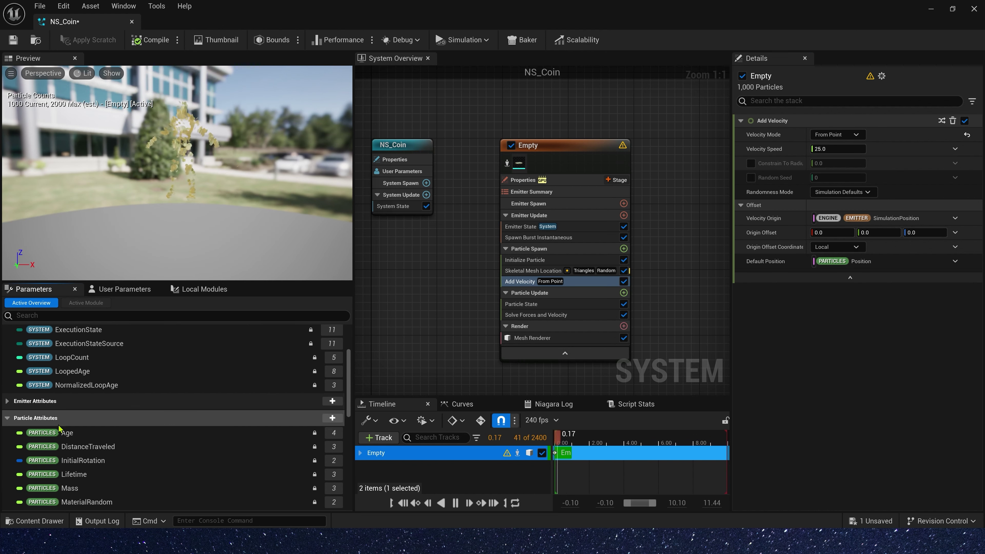
pyautogui.scroll(-10, 124, 430)
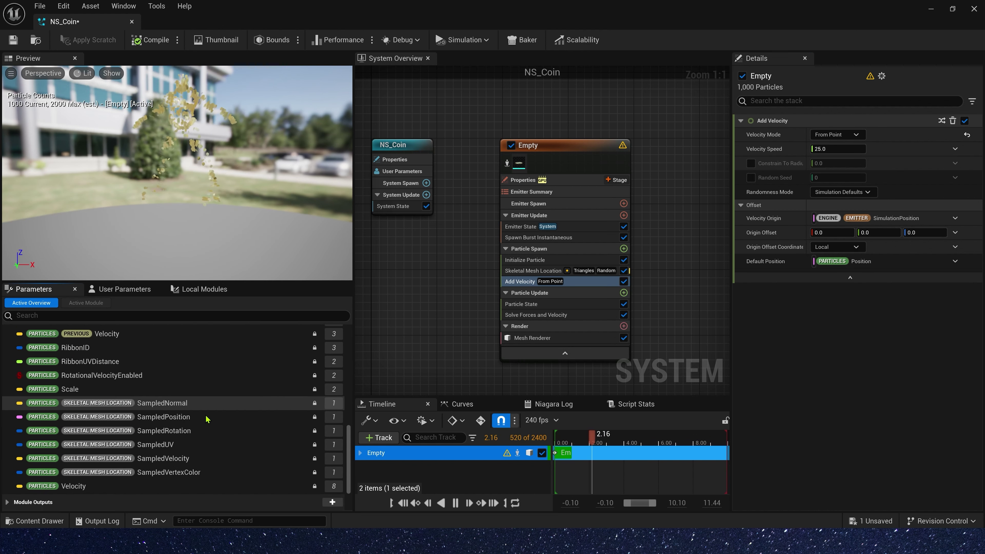
pyautogui.click(211, 418)
pyautogui.moveTo(883, 226); pyautogui.dragTo(887, 220)
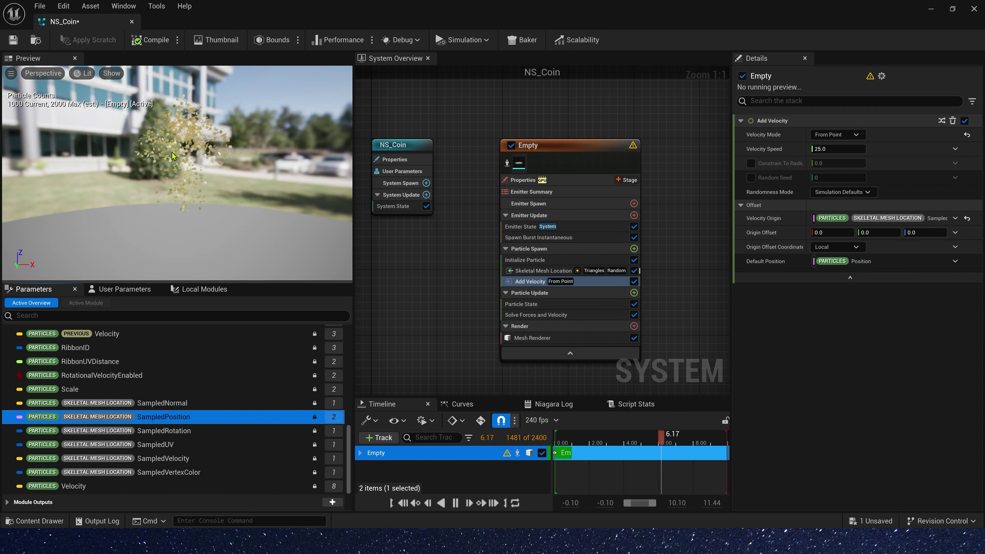
pyautogui.moveTo(192, 207); pyautogui.dragTo(157, 179)
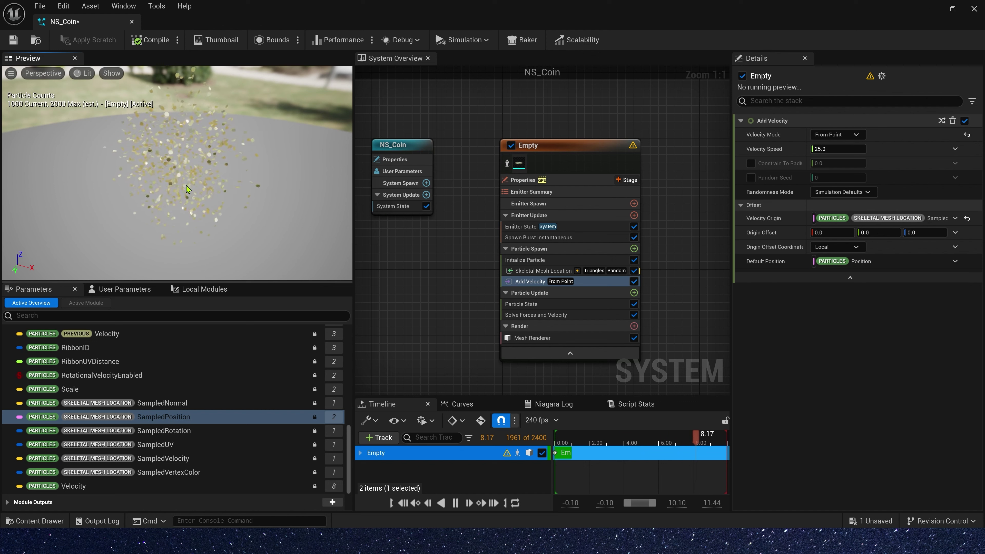
# Set Add Velocity's Velocity Speed to a Random Range Float with a minimum of 100 and a maximum of 200.
pyautogui.click(955, 148)
pyautogui.write('rand')
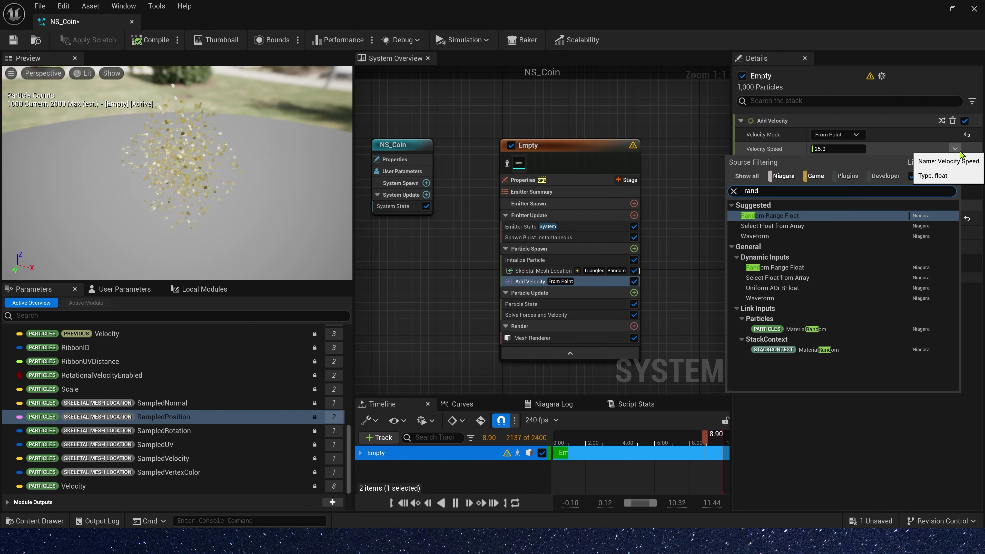
pyautogui.press('Return')
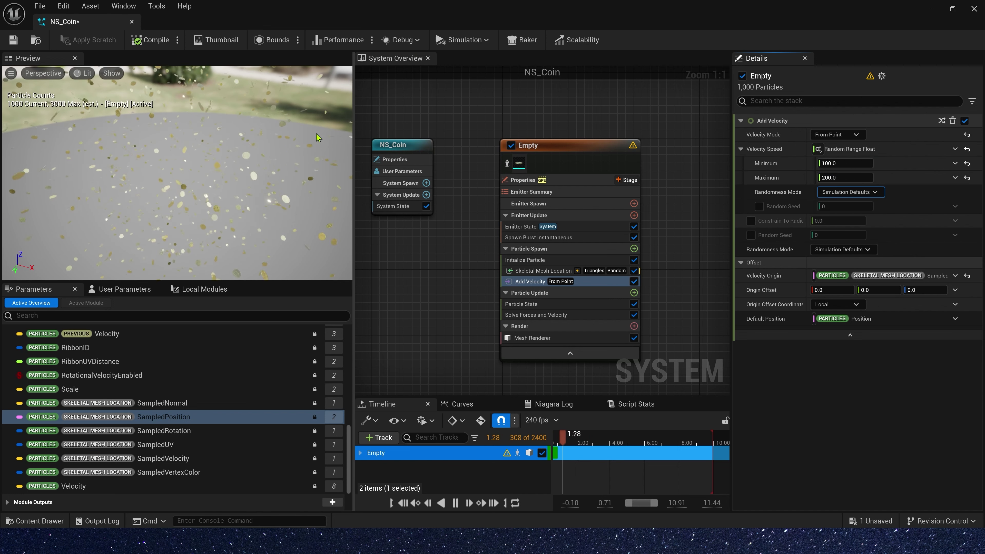
# Add a Gravity Force module to Particle Update and save the system.
pyautogui.click(633, 293)
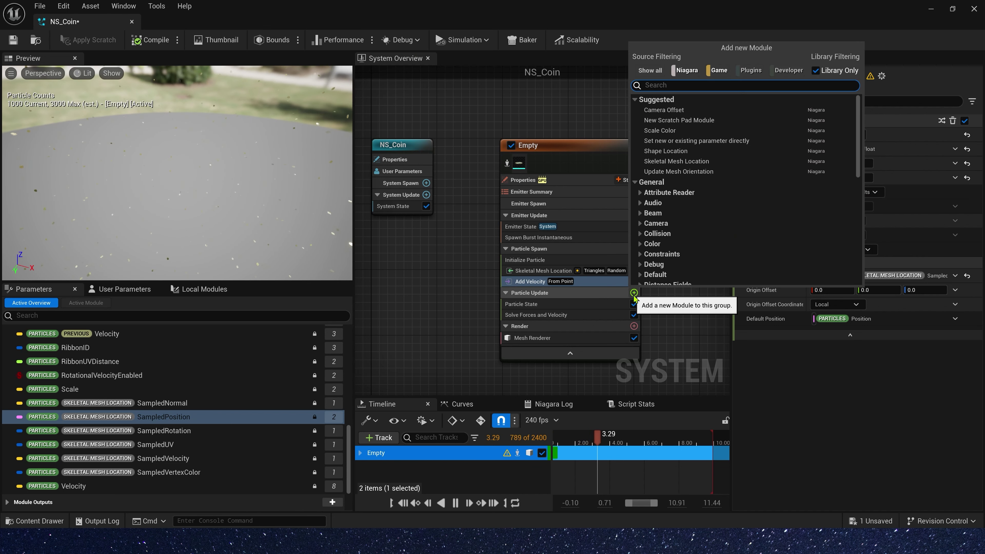
pyautogui.write('gra')
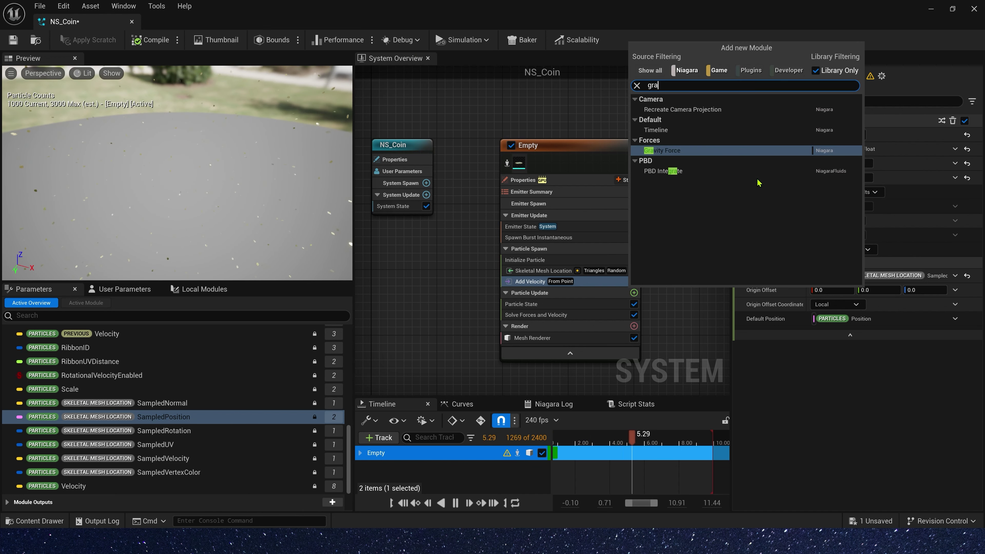
pyautogui.press('Return')
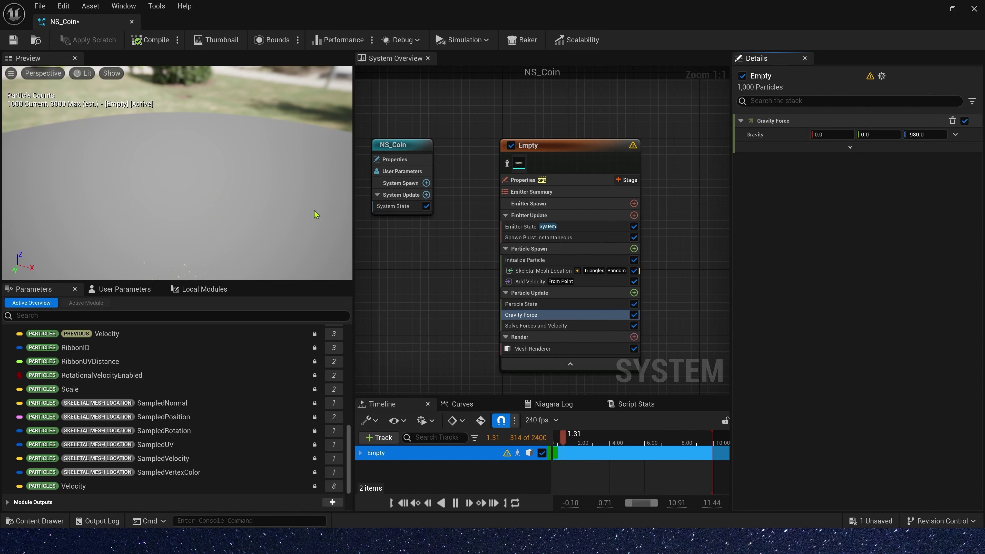
pyautogui.click(17, 40)
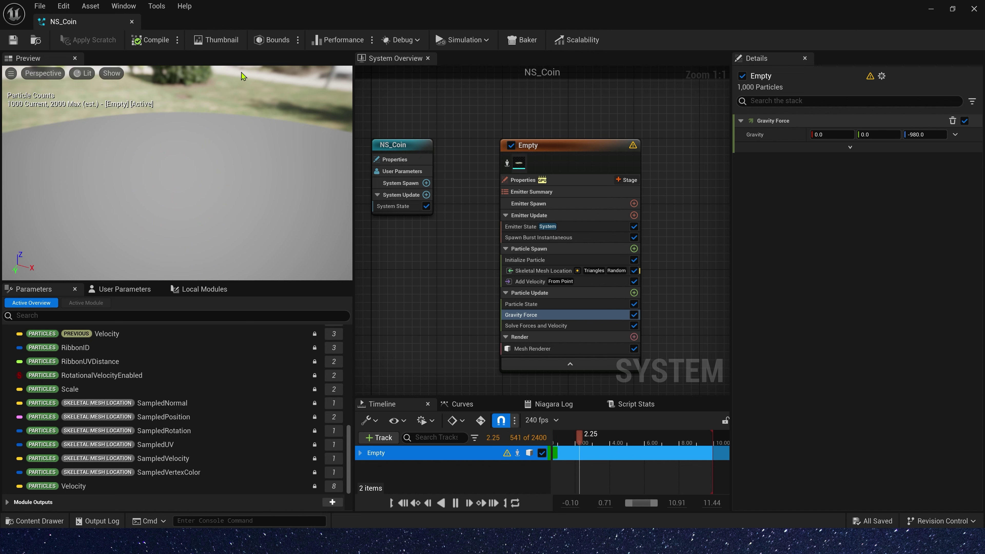
# Add a Collision module to Particle Update and set its GPU Collision Type to GPU Distance Fields.
pyautogui.click(634, 293)
pyautogui.write('coll')
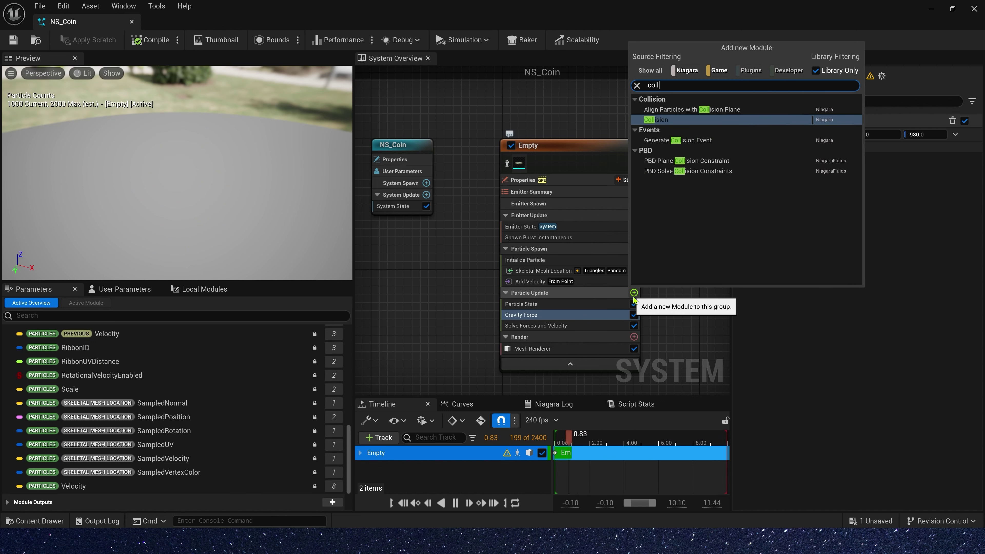
pyautogui.click(663, 120)
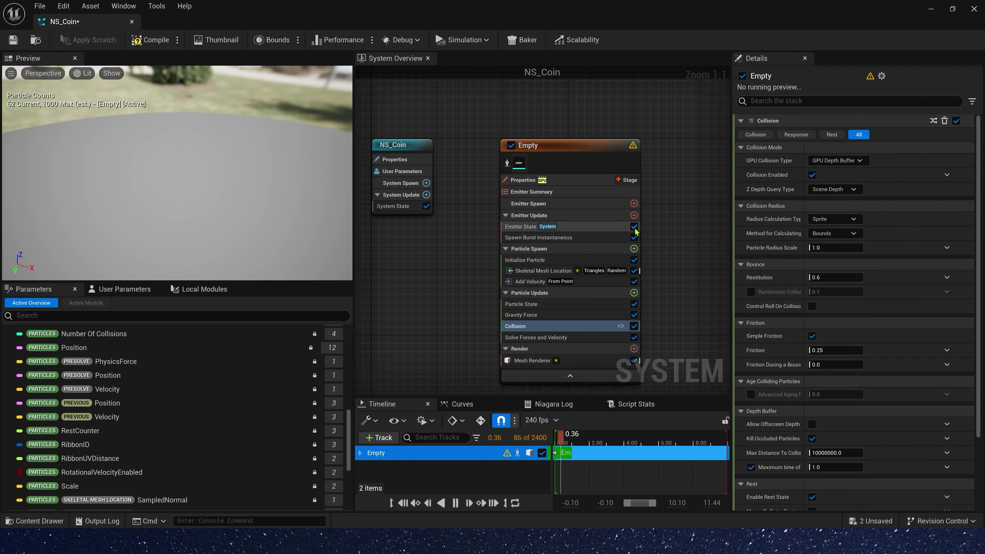
pyautogui.click(853, 161)
pyautogui.click(833, 186)
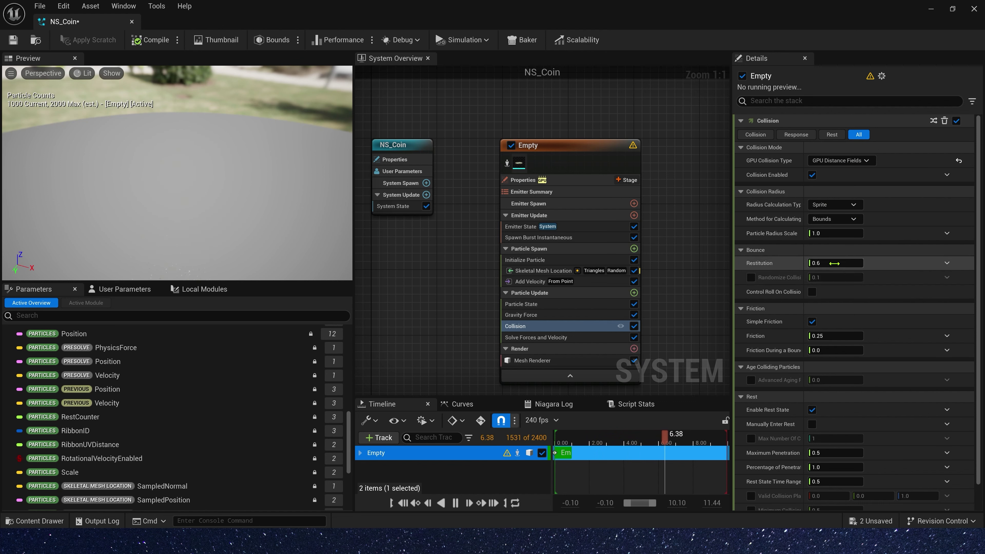
# Set the Collision module's Restitution to a Random Range Float from 0.0 to 0.7.
pyautogui.click(947, 264)
pyautogui.write('rand')
pyautogui.click(798, 330)
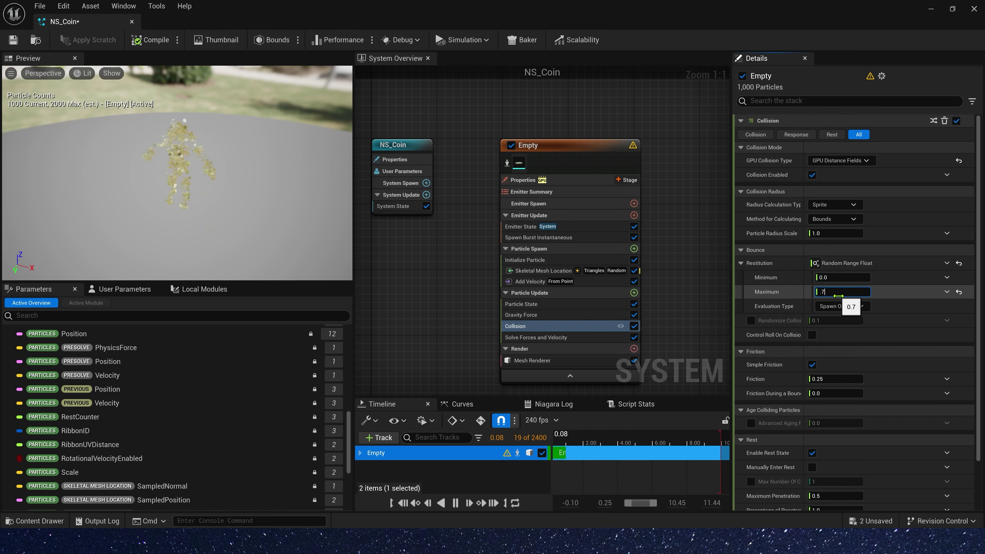
# Set the Collision module's Friction to a Random Range Float from 0.5 to 1.0.
pyautogui.scroll(-2, 866, 357)
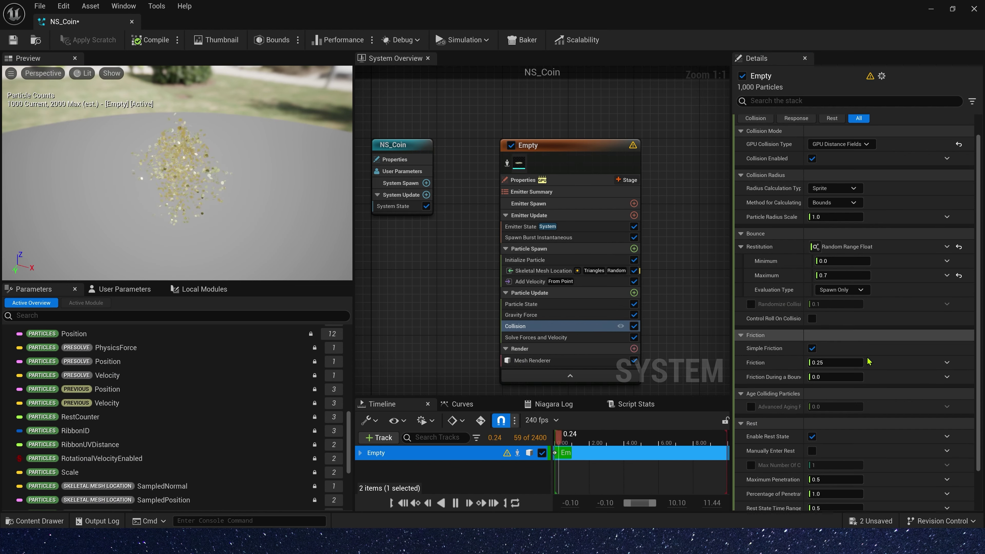
pyautogui.click(945, 332)
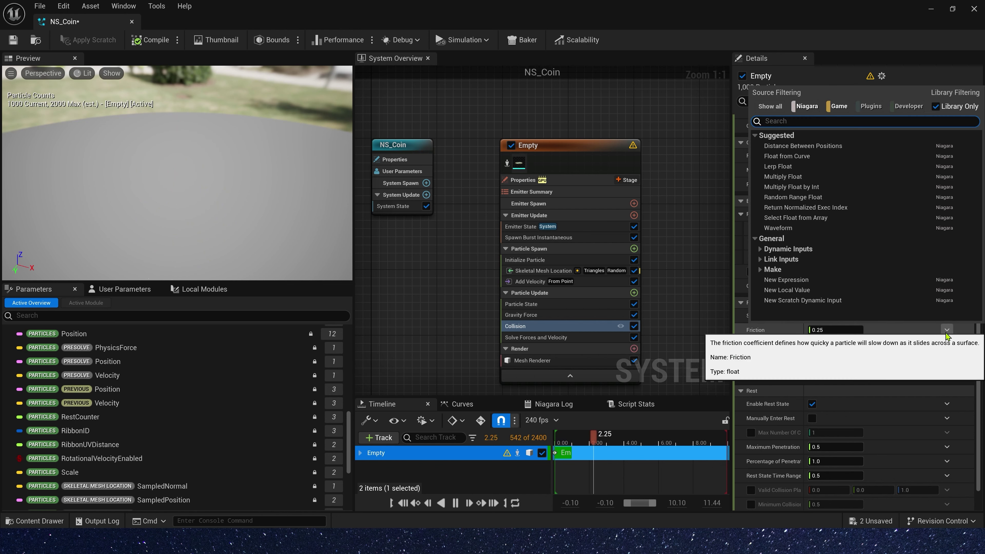
pyautogui.write('rand')
pyautogui.press('Return')
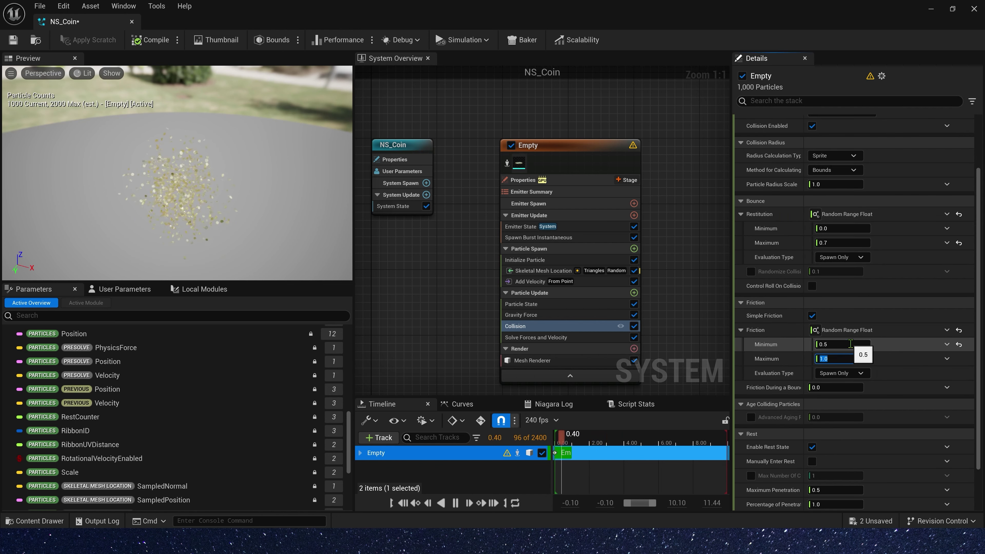
# Reset the NS_Coin actor in the level to check how the coins collide with the floor, and return to the Niagara editor.
pyautogui.moveTo(628, 11); pyautogui.dragTo(415, 384)
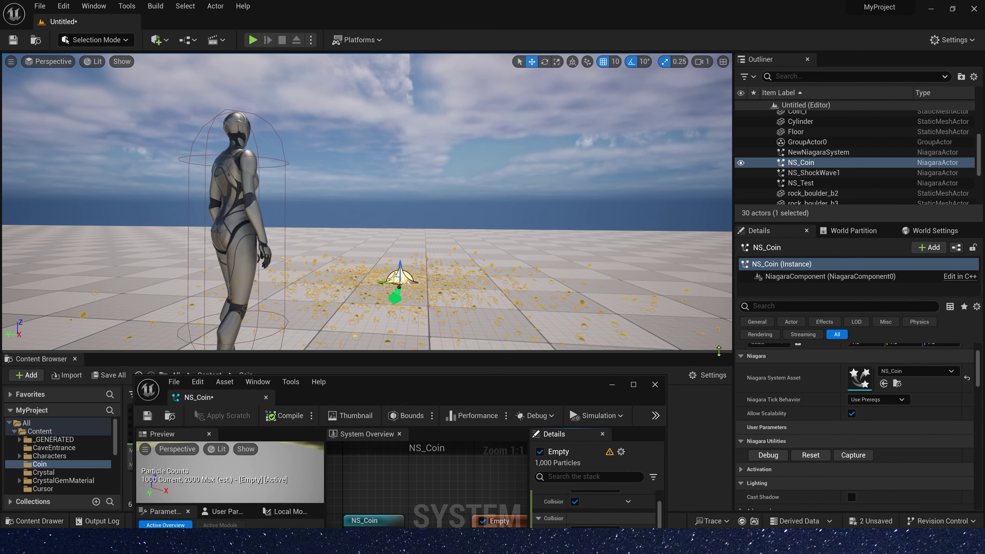
pyautogui.click(808, 456)
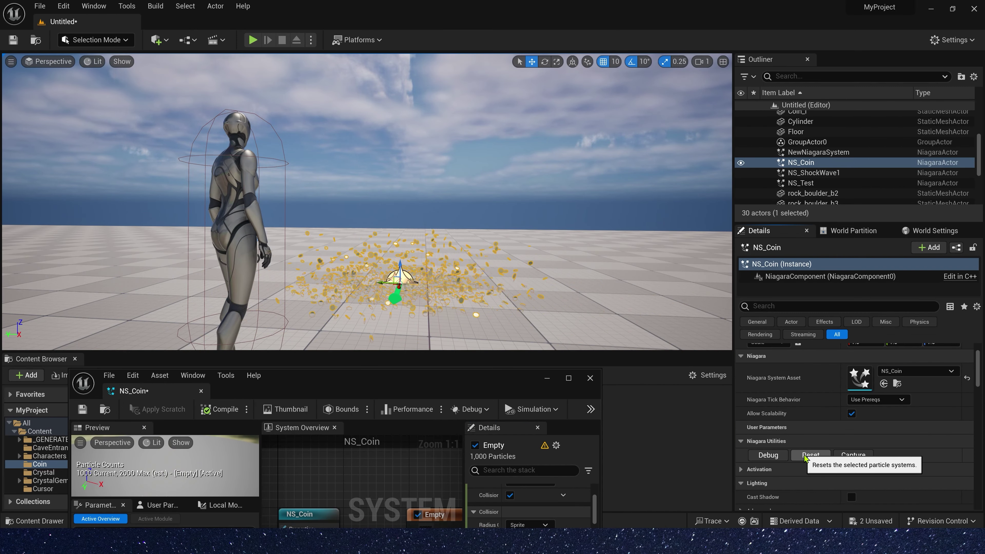
pyautogui.doubleClick(461, 379)
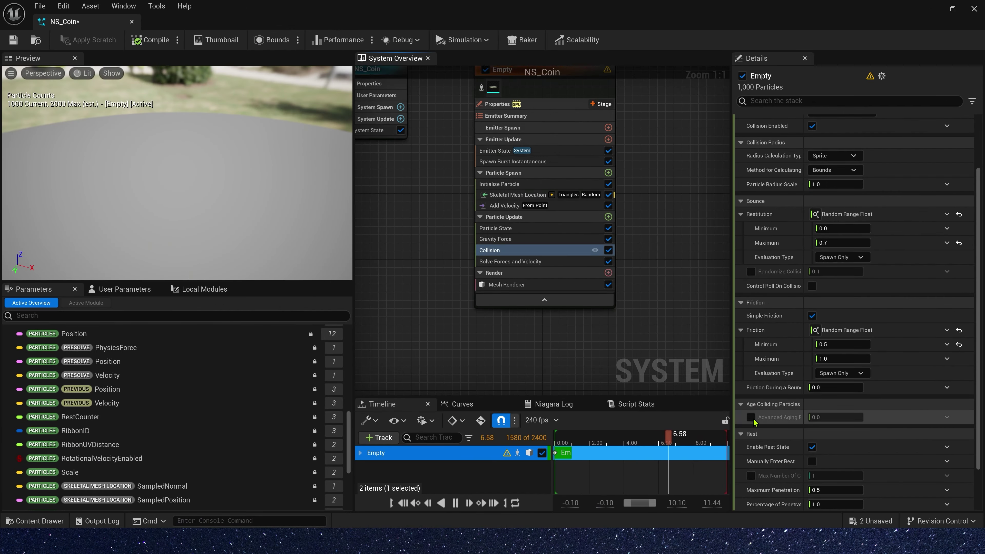
# Enable the Collision module's Advanced Aging Rate and set it to 1.
pyautogui.click(751, 417)
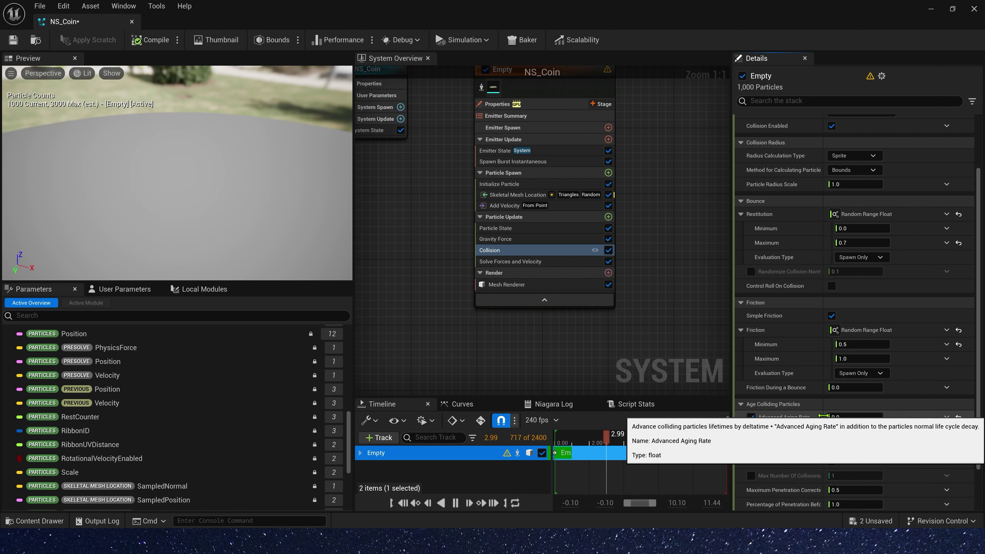
pyautogui.moveTo(804, 417); pyautogui.dragTo(822, 426)
pyautogui.doubleClick(836, 417)
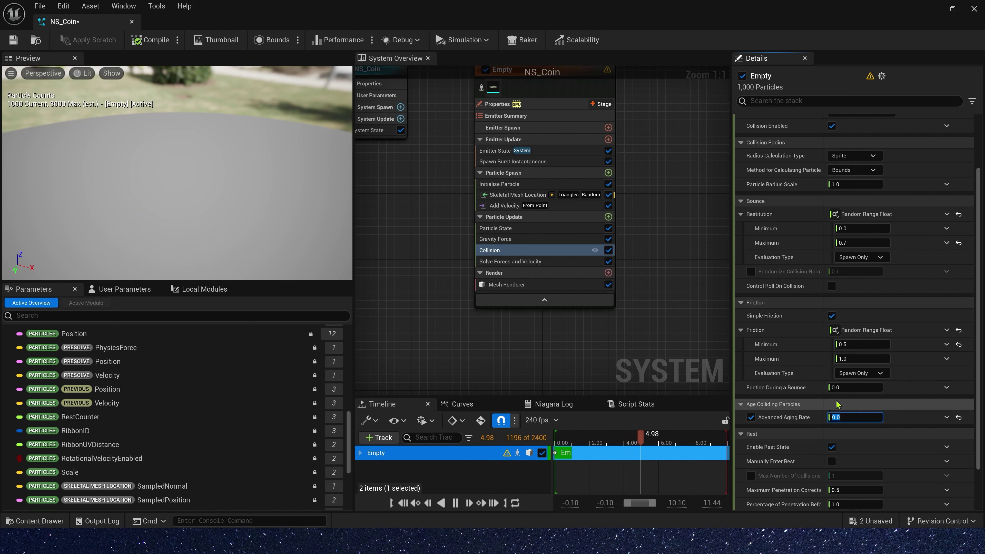
pyautogui.write('1')
pyautogui.press('Tab')
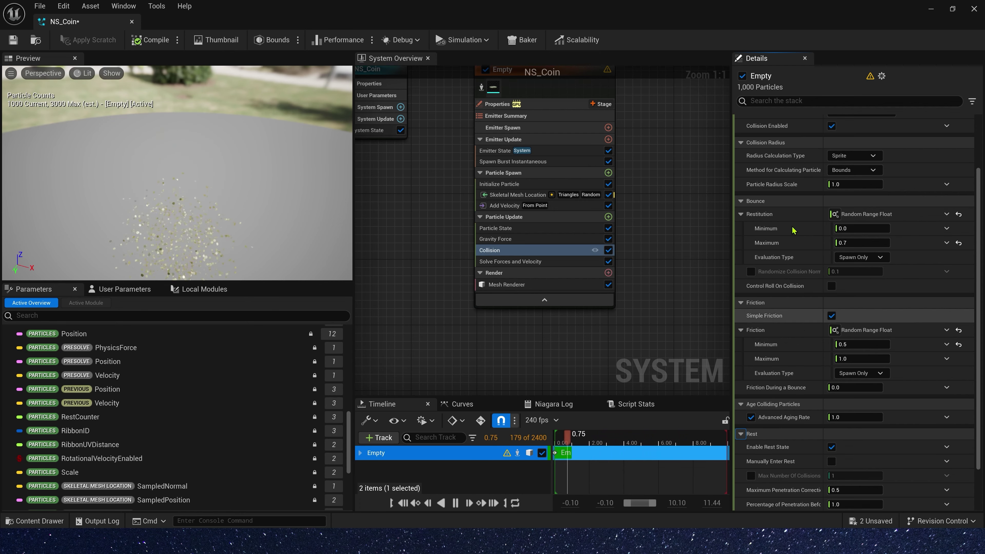
# Switch to the level and reset the NS_Coin actor to watch the coin burst near the mannequin.
pyautogui.click(930, 9)
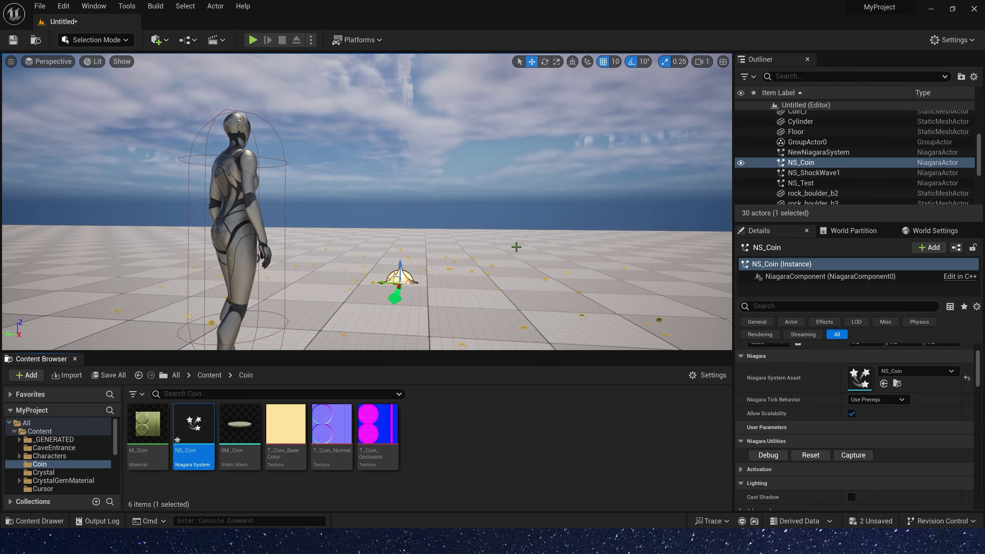
pyautogui.click(824, 454)
pyautogui.moveTo(547, 242); pyautogui.dragTo(540, 266, button='right')
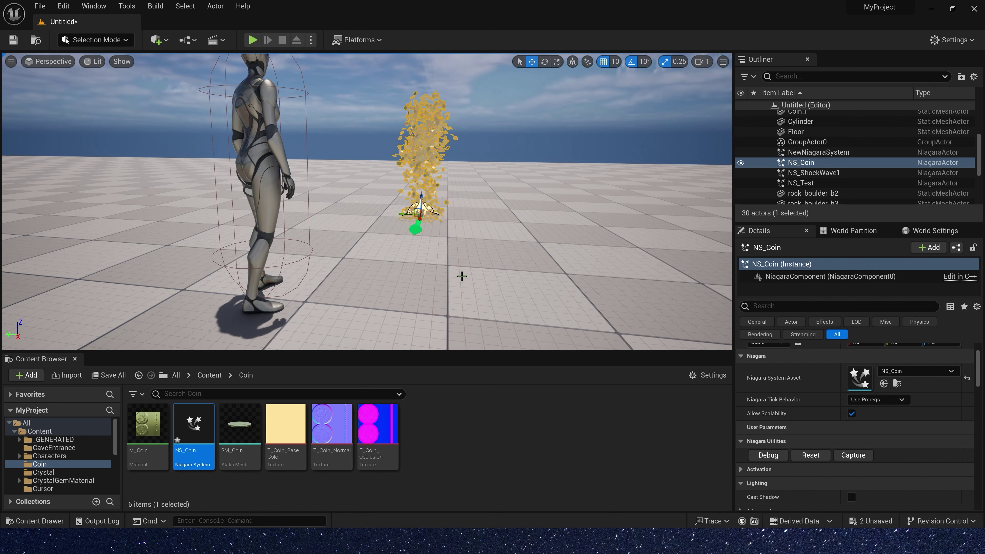
# Reopen NS_Coin and change the Collision module's Advanced Aging Rate, comparing the burst in the level.
pyautogui.doubleClick(193, 424)
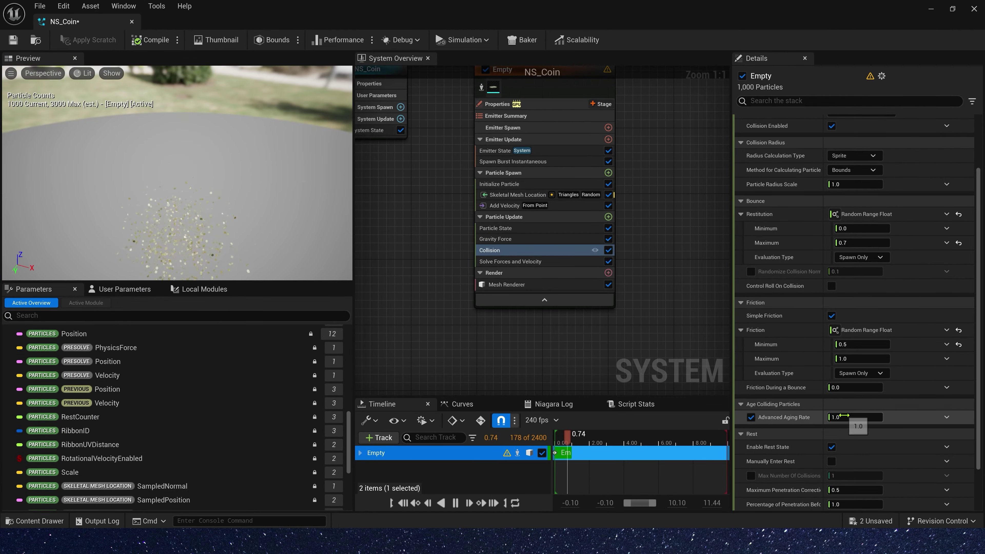
pyautogui.moveTo(609, 9); pyautogui.dragTo(452, 355)
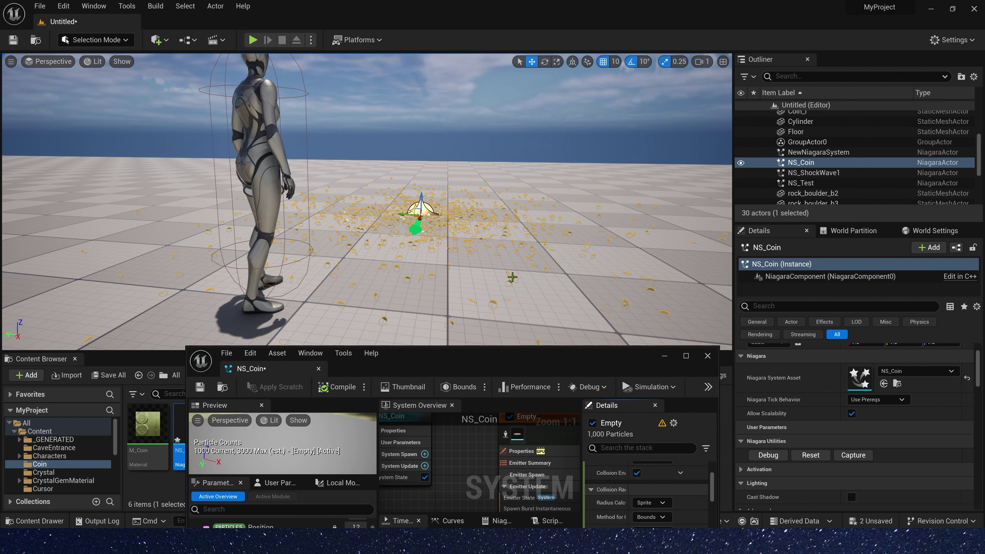
pyautogui.press('super+Up')
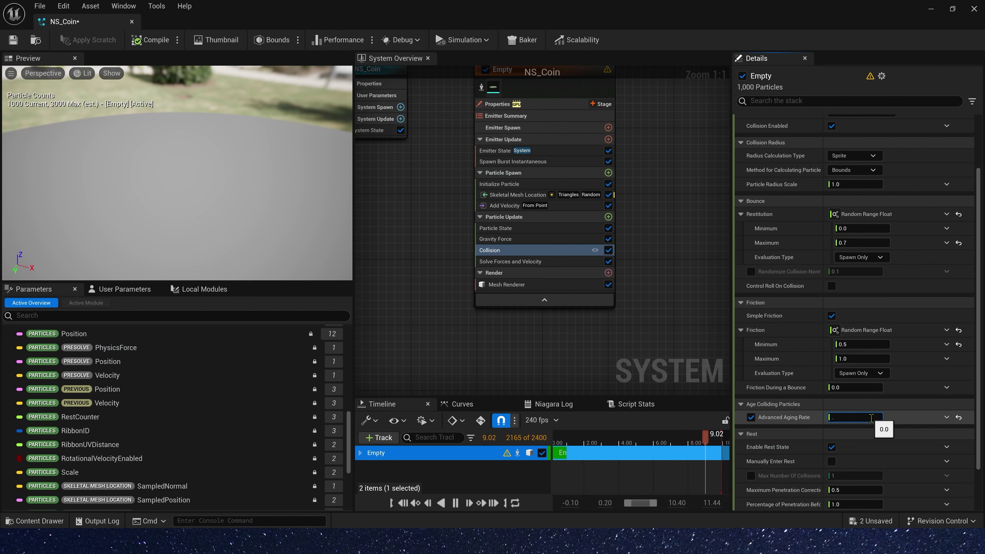
pyautogui.press('super+Down')
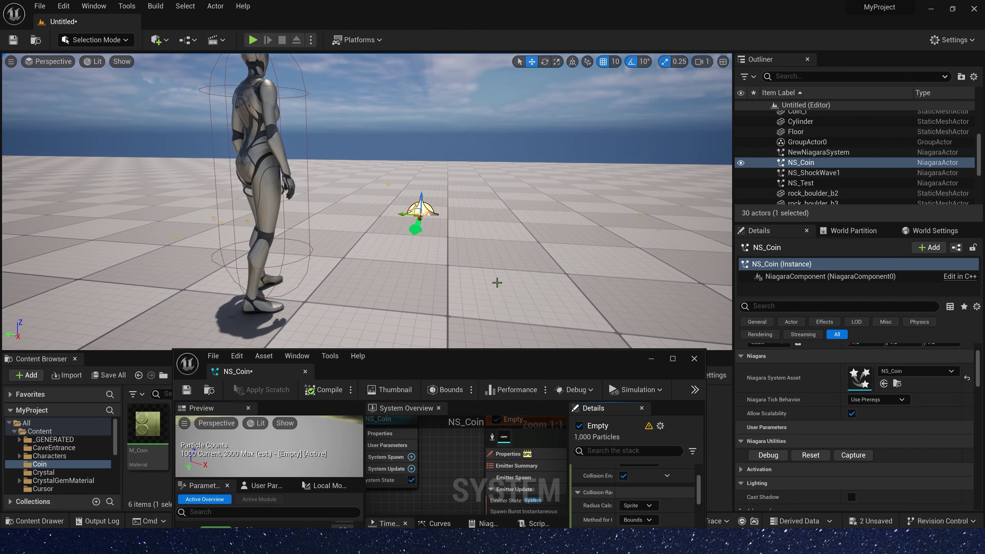
# Fly around the level viewport to examine the coins on the floor up close and from above.
pyautogui.press('w')
pyautogui.moveTo(543, 301); pyautogui.dragTo(567, 301, button='right')
pyautogui.press('w')
pyautogui.moveTo(431, 238); pyautogui.dragTo(446, 235, button='right')
pyautogui.click(427, 241)
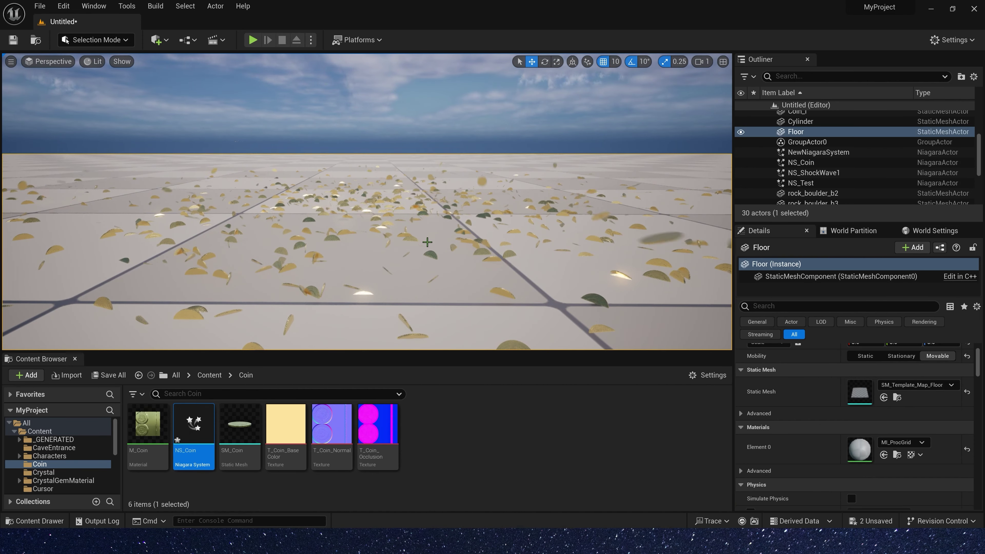
pyautogui.moveTo(373, 247); pyautogui.dragTo(349, 316, button='right')
pyautogui.press('s')
pyautogui.moveTo(405, 295); pyautogui.dragTo(386, 244, button='right')
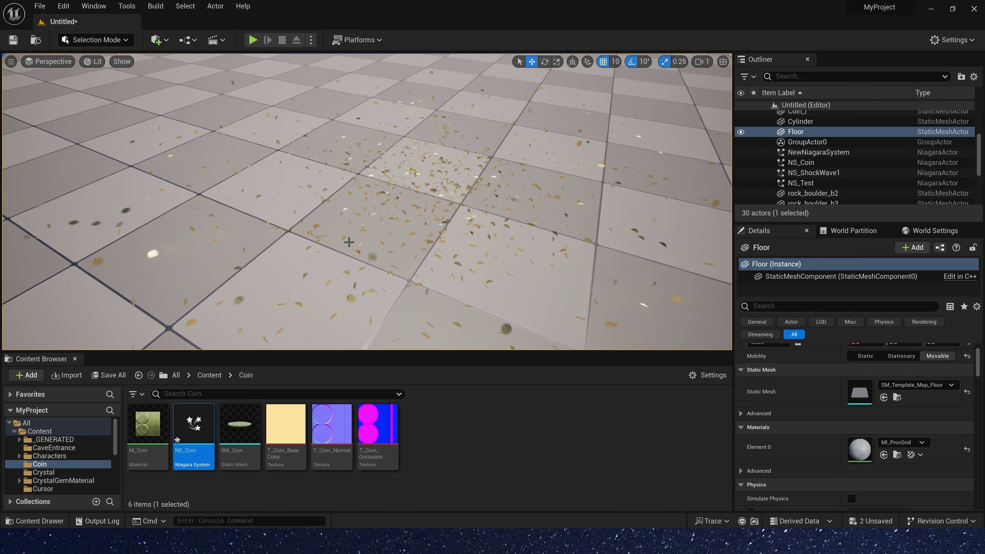
pyautogui.moveTo(373, 200); pyautogui.dragTo(316, 237, button='right')
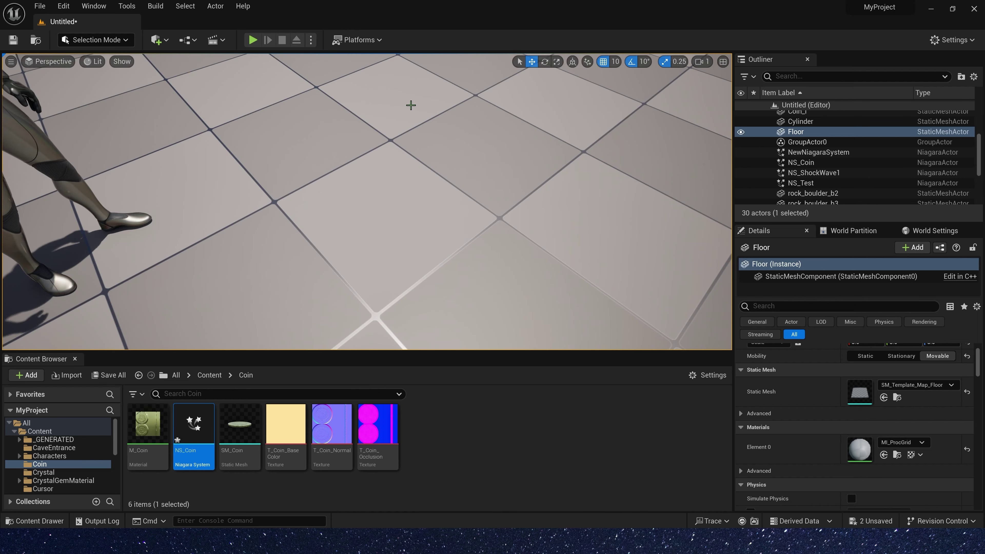
pyautogui.moveTo(410, 123); pyautogui.dragTo(297, 214, button='right')
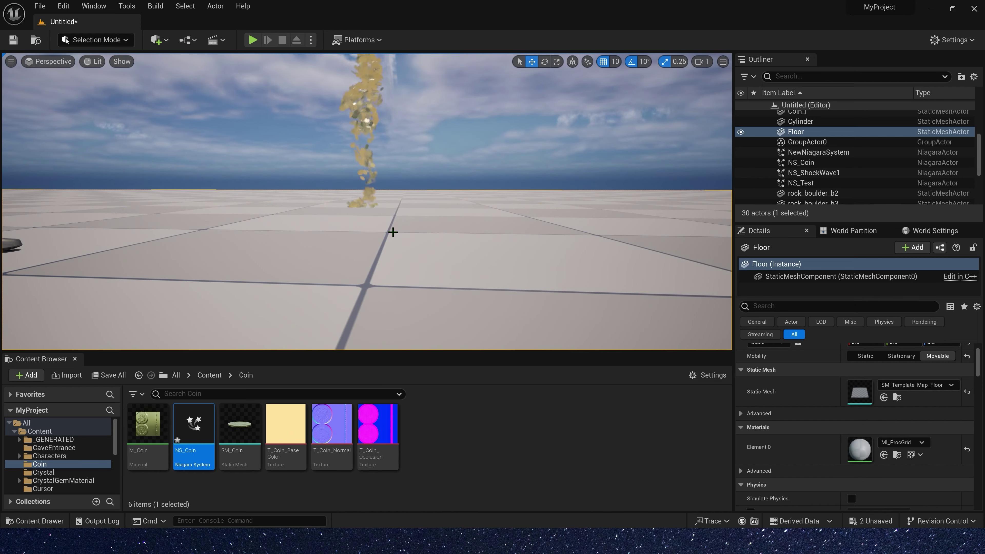
# Add an Align Particles with Collision Plane module to NS_Coin's Particle Update and disable Allow Alignment on X and Y.
pyautogui.doubleClick(201, 437)
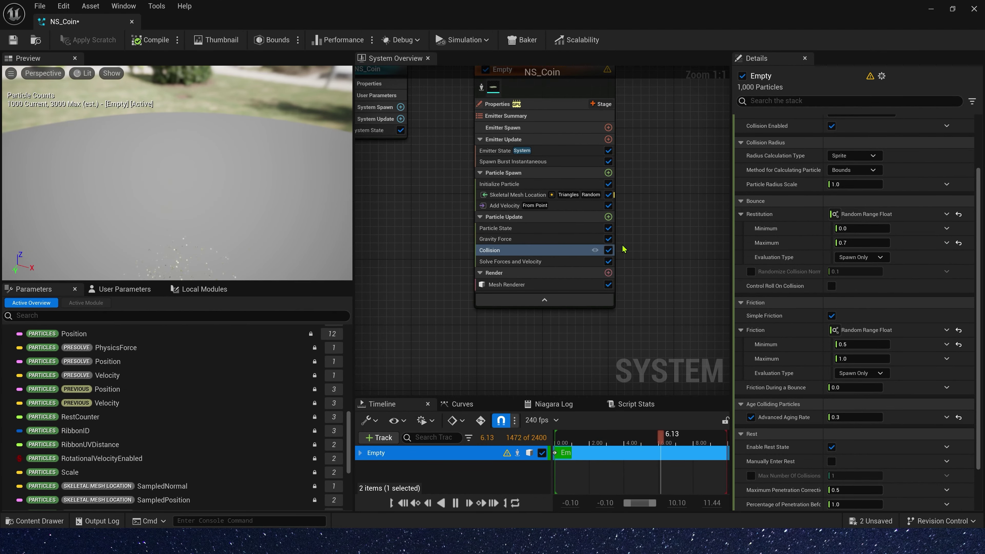
pyautogui.click(608, 217)
pyautogui.write('ali')
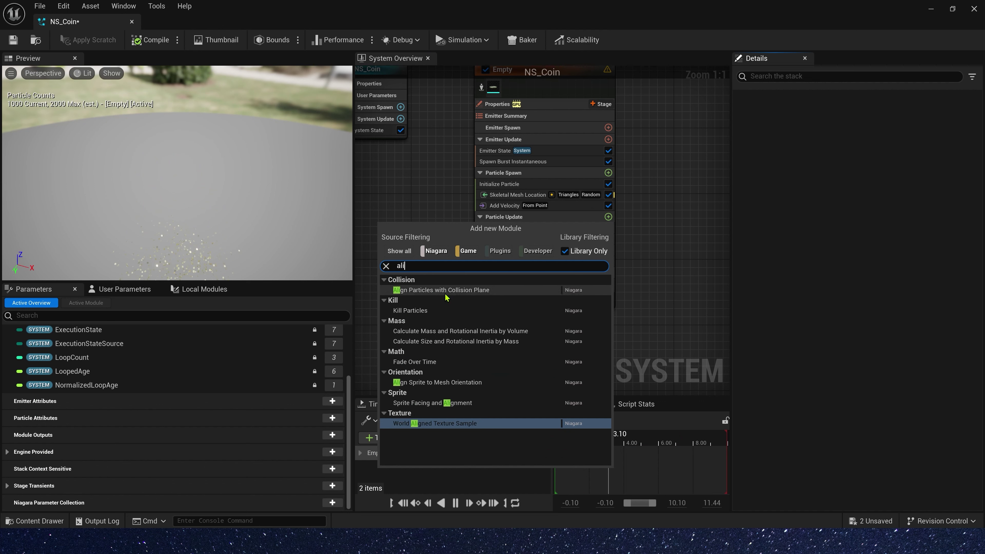
pyautogui.click(474, 291)
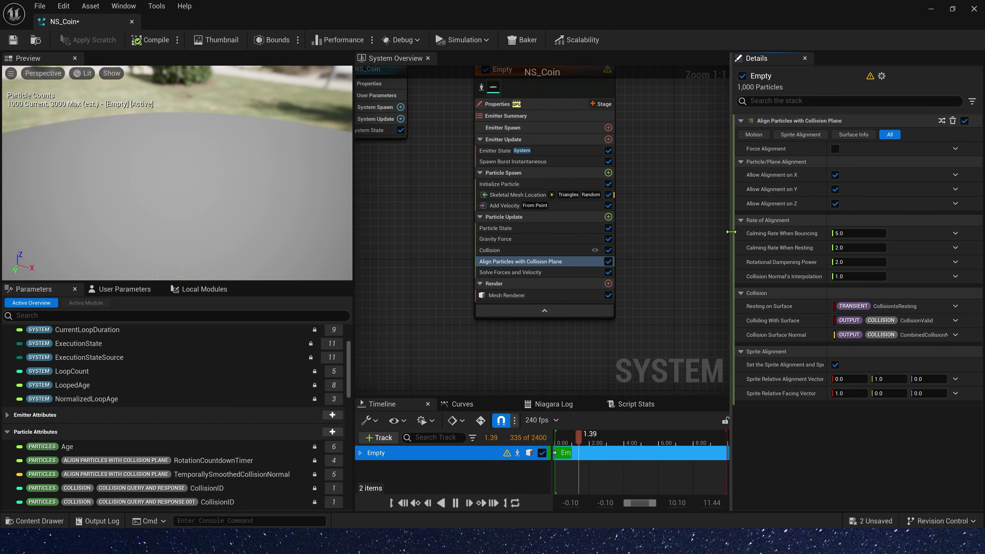
pyautogui.click(834, 176)
pyautogui.click(835, 189)
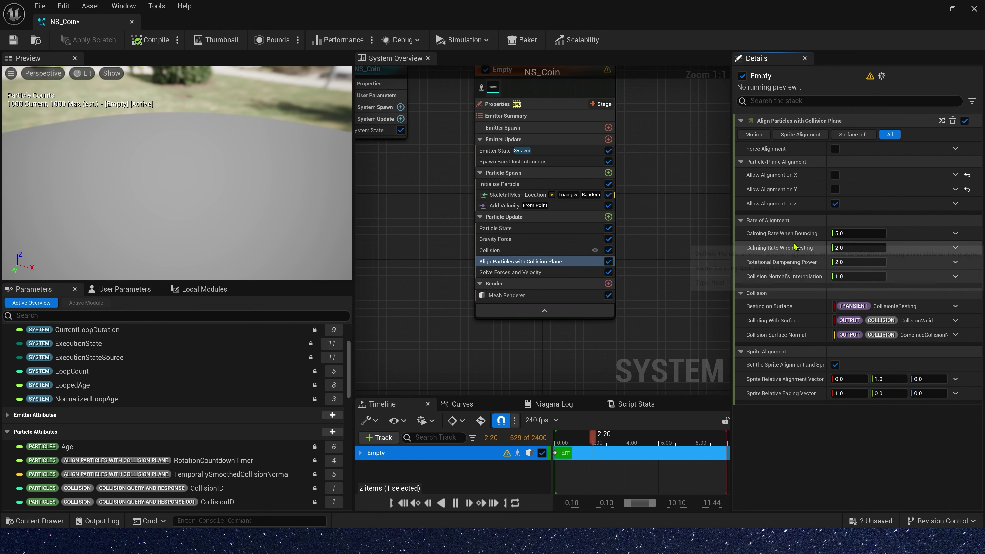
# Bring the level back into view and examine from several angles how the coins lie on the floor.
pyautogui.moveTo(717, 8); pyautogui.dragTo(446, 364)
pyautogui.press('s')
pyautogui.moveTo(450, 265)
pyautogui.mouseDown(button='right')
pyautogui.moveTo(467, 249)
pyautogui.moveTo(449, 265)
pyautogui.mouseUp(button='right')
pyautogui.click(353, 220)
pyautogui.press('w')
pyautogui.moveTo(354, 220)
pyautogui.mouseDown(button='right')
pyautogui.moveTo(350, 213)
pyautogui.moveTo(353, 220)
pyautogui.mouseUp(button='right')
pyautogui.press('g')
pyautogui.moveTo(471, 275); pyautogui.dragTo(471, 268, button='right')
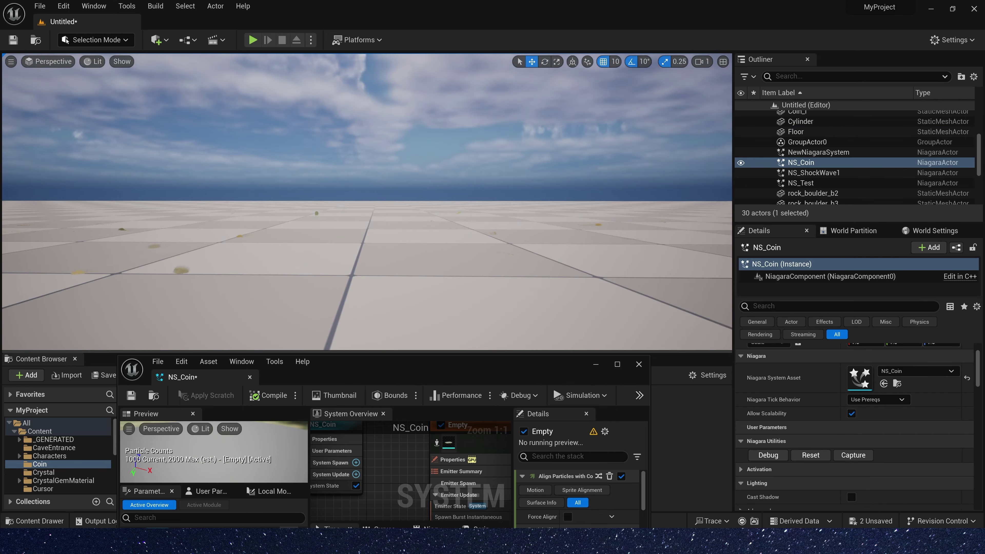
# Return to NS_Coin and set the Collision module's Particle Radius Scale to 5.
pyautogui.press('super+Up')
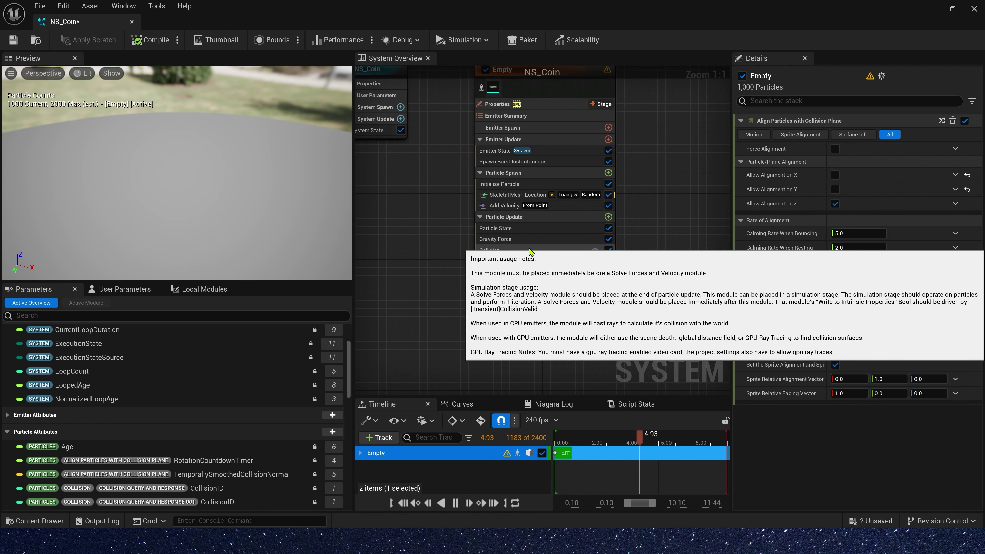
pyautogui.click(520, 241)
pyautogui.click(504, 250)
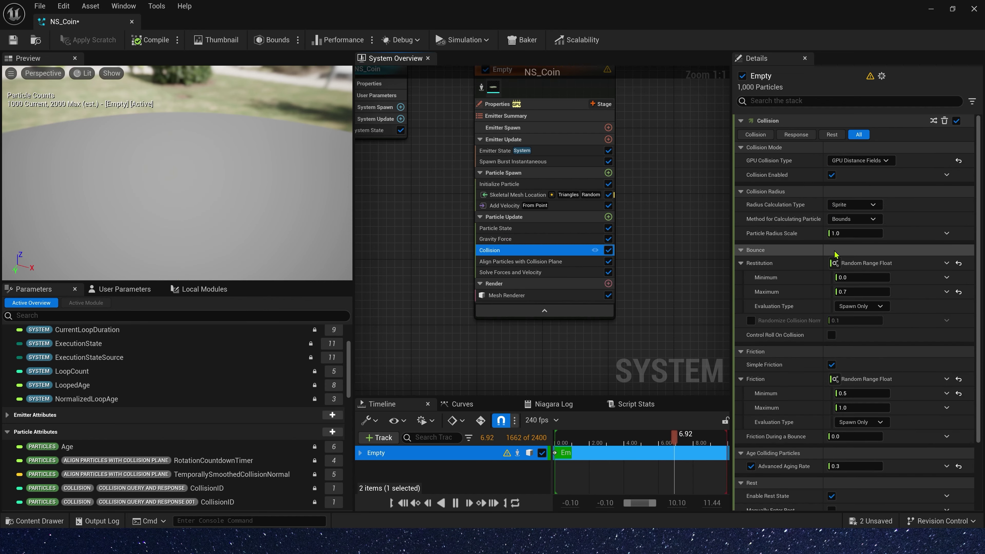
pyautogui.click(859, 233)
pyautogui.write('0.1')
pyautogui.press('Return')
# Move in on the floor in the level and reset the NS_Coin actor to watch the coins land.
pyautogui.press('super+Down')
pyautogui.press('w')
pyautogui.moveTo(503, 221); pyautogui.dragTo(503, 192, button='right')
pyautogui.press('s')
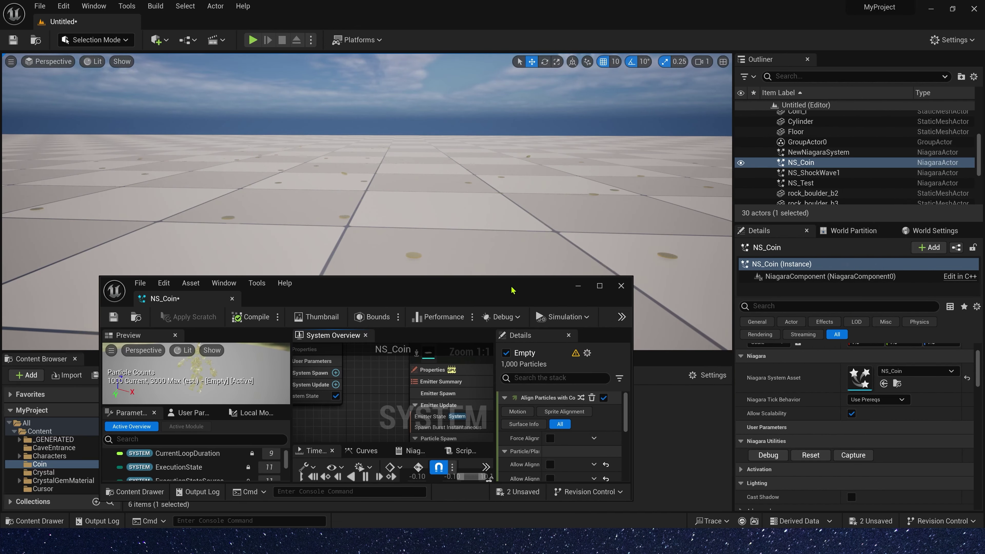
pyautogui.moveTo(513, 290); pyautogui.dragTo(297, 253)
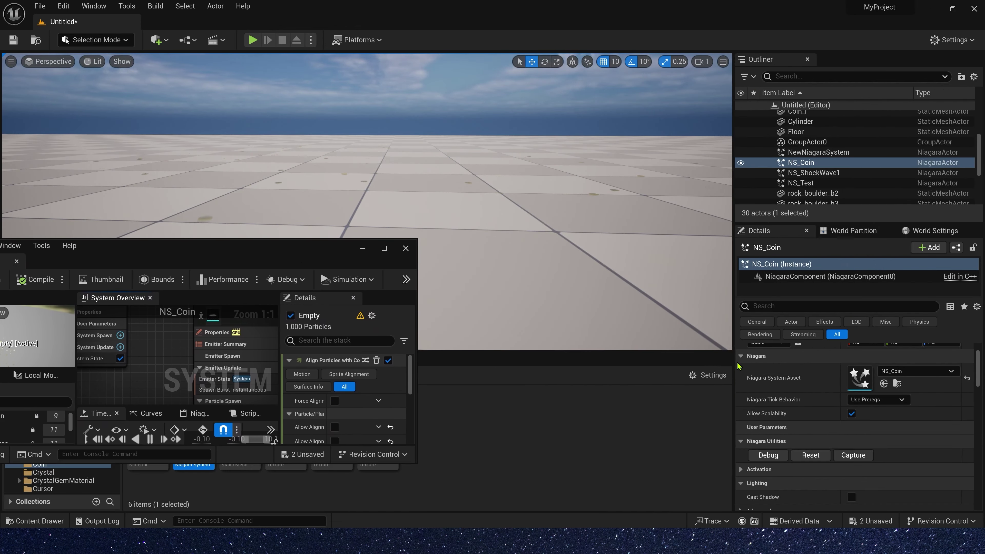
pyautogui.click(810, 454)
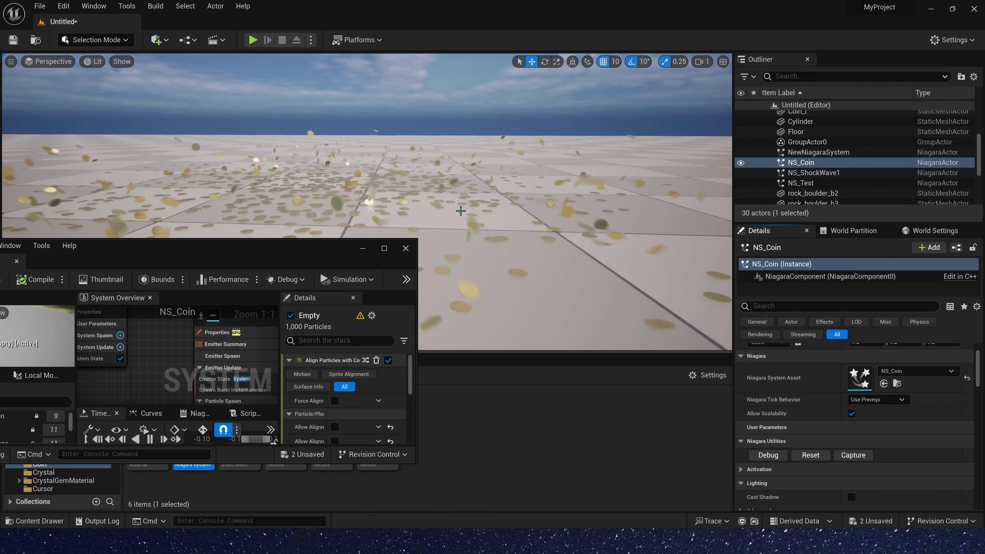
# Set the collision plane alignment module's Calming Rate When Bouncing to 100 and replay the coin burst in the level.
pyautogui.moveTo(284, 260); pyautogui.dragTo(285, 178)
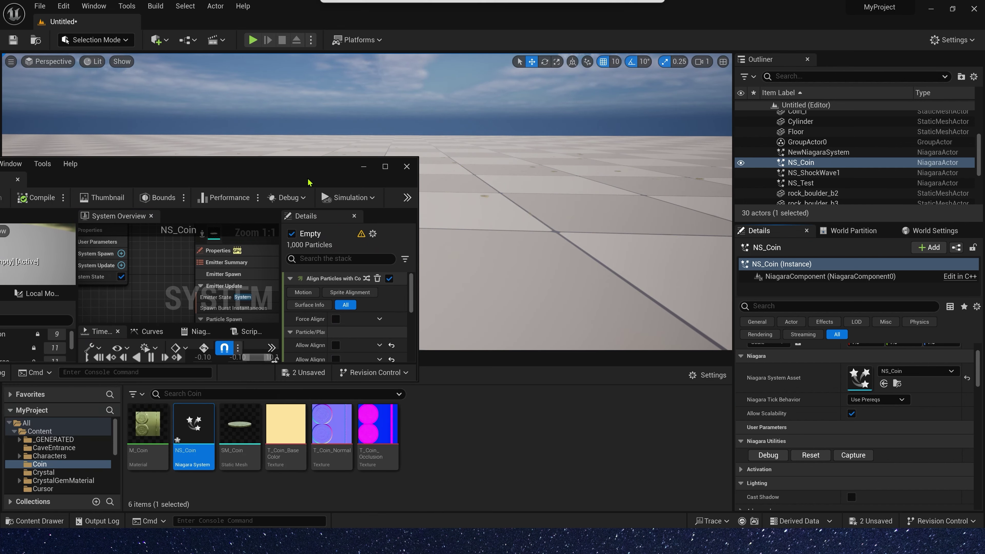
pyautogui.scroll(-6, 347, 286)
pyautogui.click(351, 290)
pyautogui.write('1')
pyautogui.press('Return')
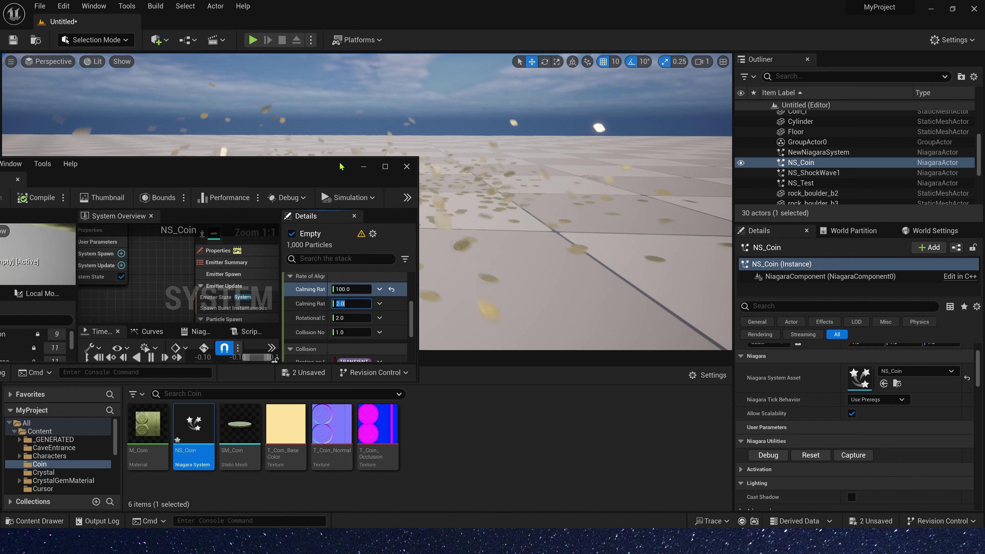
pyautogui.moveTo(285, 158); pyautogui.dragTo(285, 245)
pyautogui.moveTo(449, 220); pyautogui.dragTo(443, 210, button='right')
pyautogui.click(811, 456)
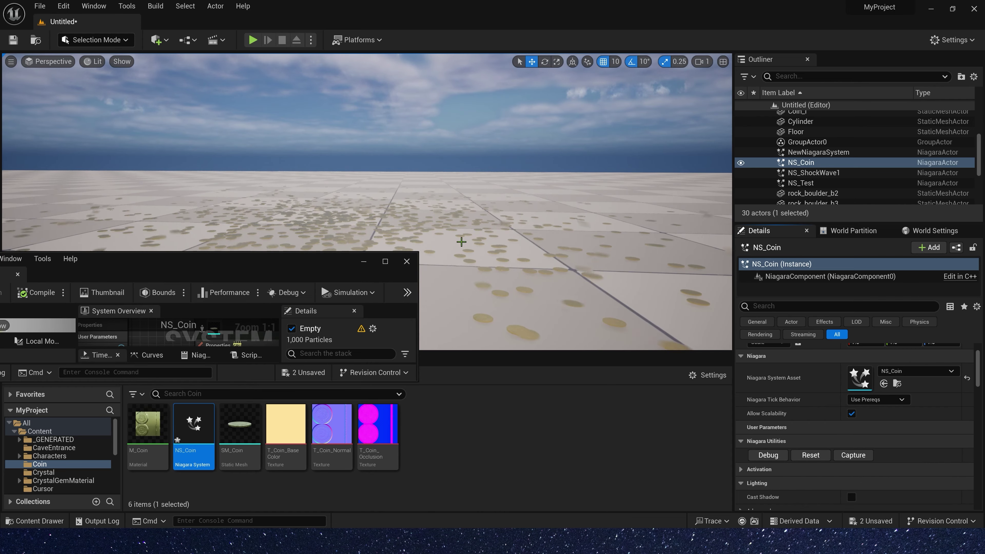
# Make Calming Rate When Bouncing a Random Range Float from 1 to 5, and replay the coin burst in the level.
pyautogui.doubleClick(309, 269)
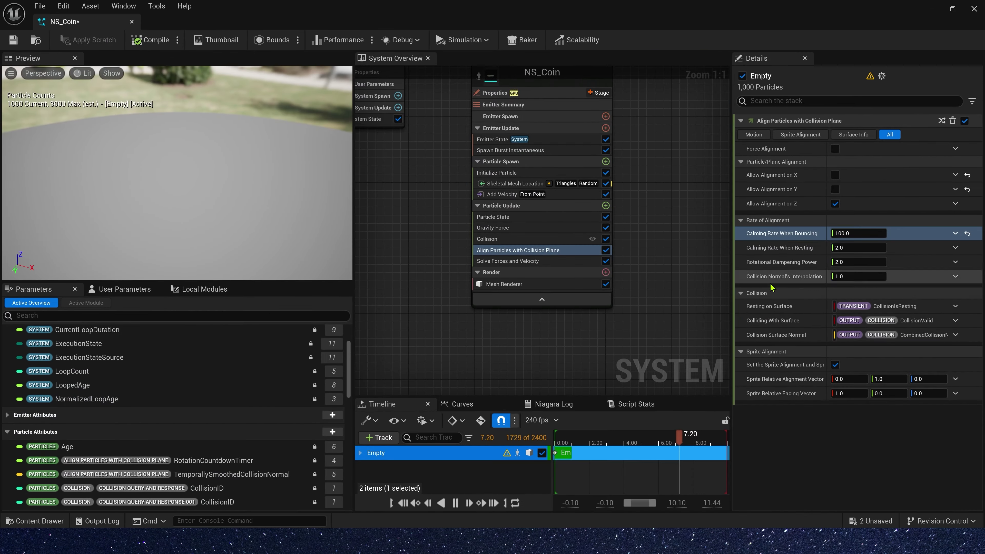
pyautogui.click(955, 233)
pyautogui.write('rand')
pyautogui.click(774, 304)
pyautogui.click(865, 247)
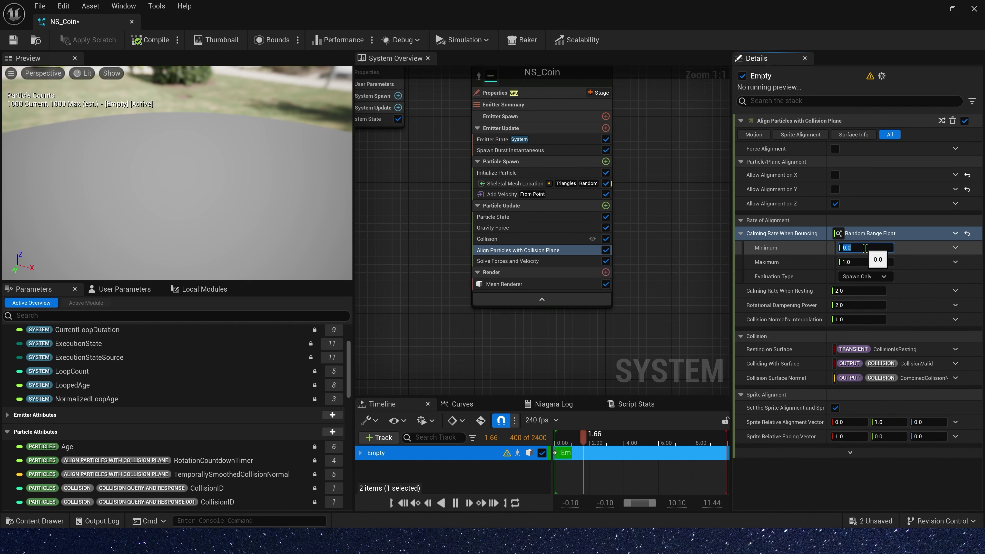
pyautogui.write('5')
pyautogui.press('Return')
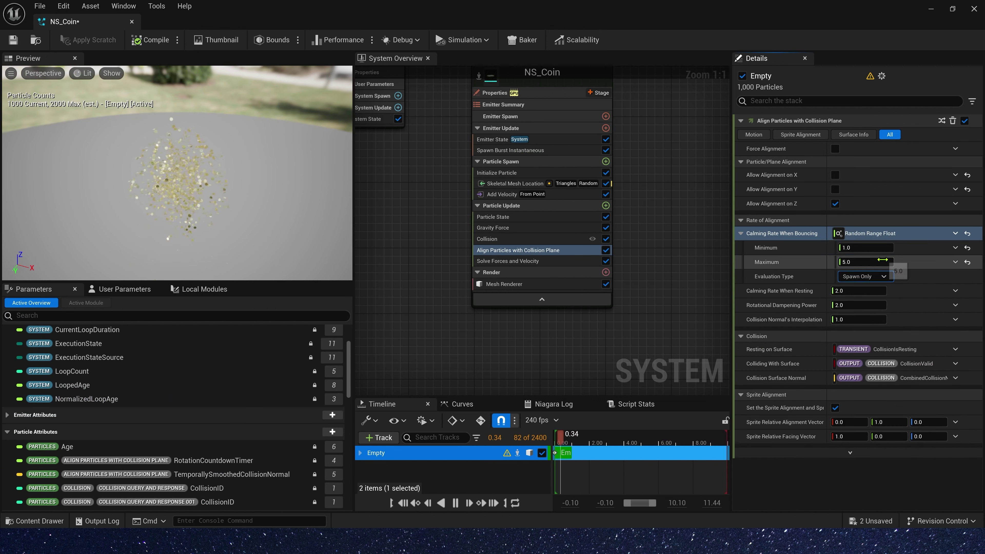
pyautogui.click(931, 9)
pyautogui.click(810, 455)
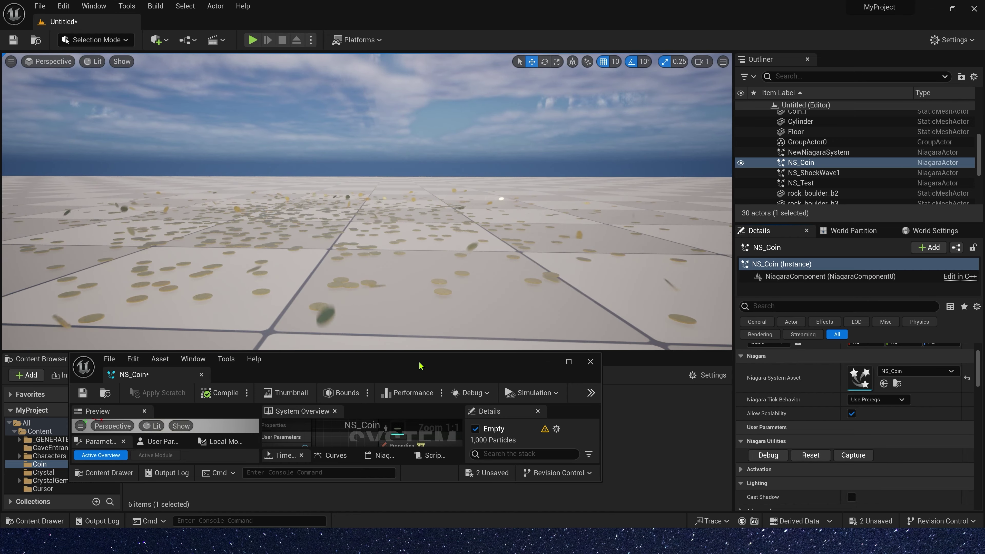
# Enable Control Roll On Collision in NS_Coin's Collision module and return to the level.
pyautogui.doubleClick(470, 364)
pyautogui.click(533, 240)
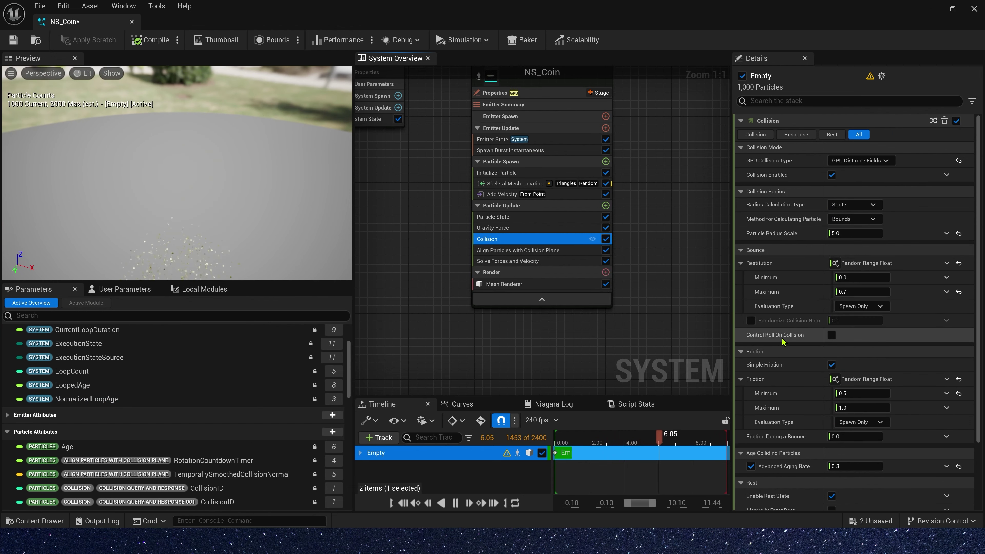
pyautogui.click(831, 334)
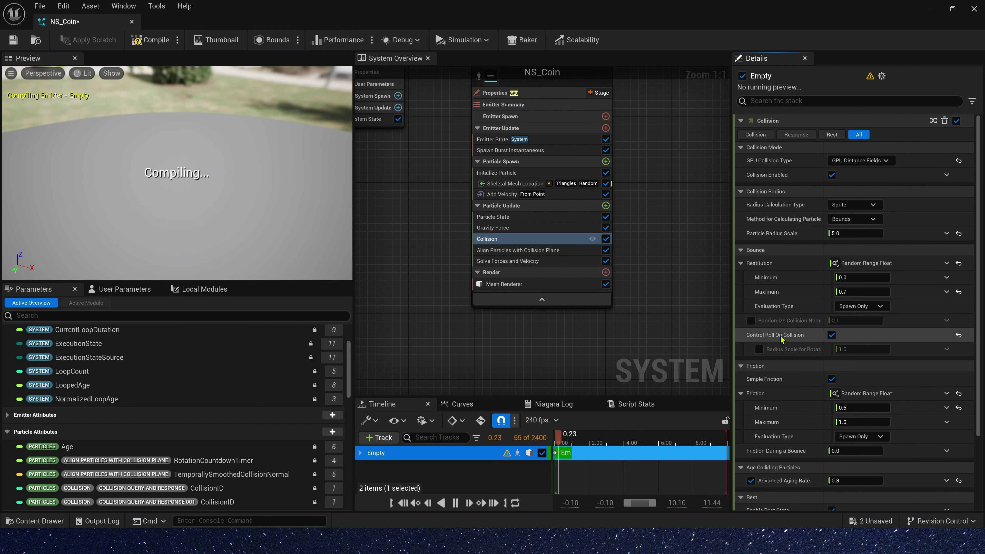
pyautogui.click(932, 9)
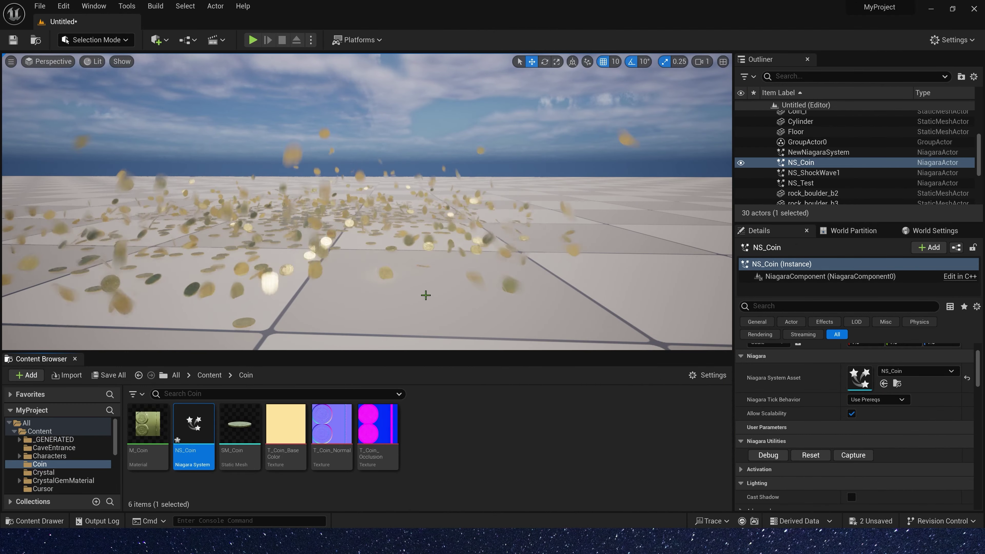
# Reset the NS_Coin actor repeatedly and examine from different angles how the coins bounce and settle.
pyautogui.moveTo(457, 236); pyautogui.dragTo(444, 239, button='right')
pyautogui.click(816, 459)
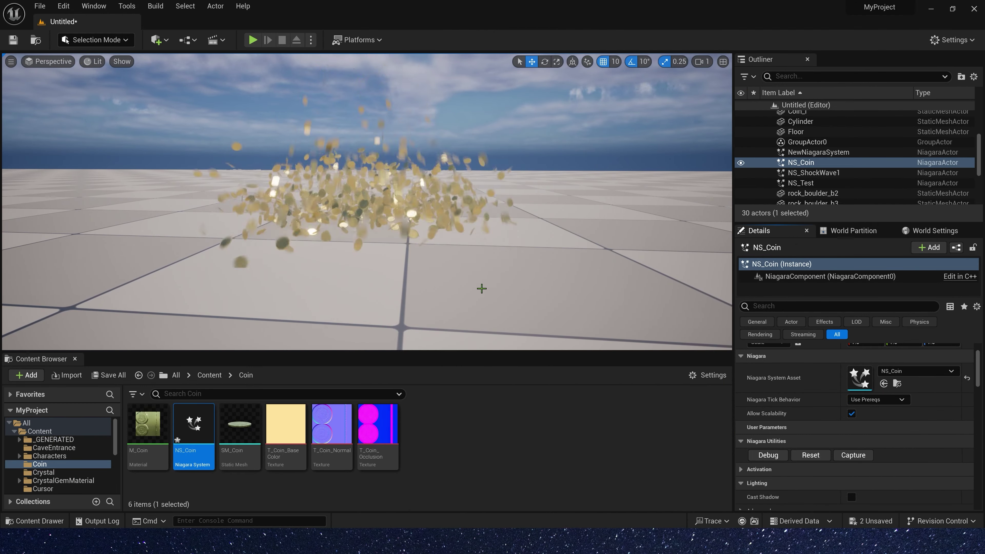
pyautogui.moveTo(546, 315); pyautogui.dragTo(545, 291, button='right')
pyautogui.scroll(-3, 546, 315)
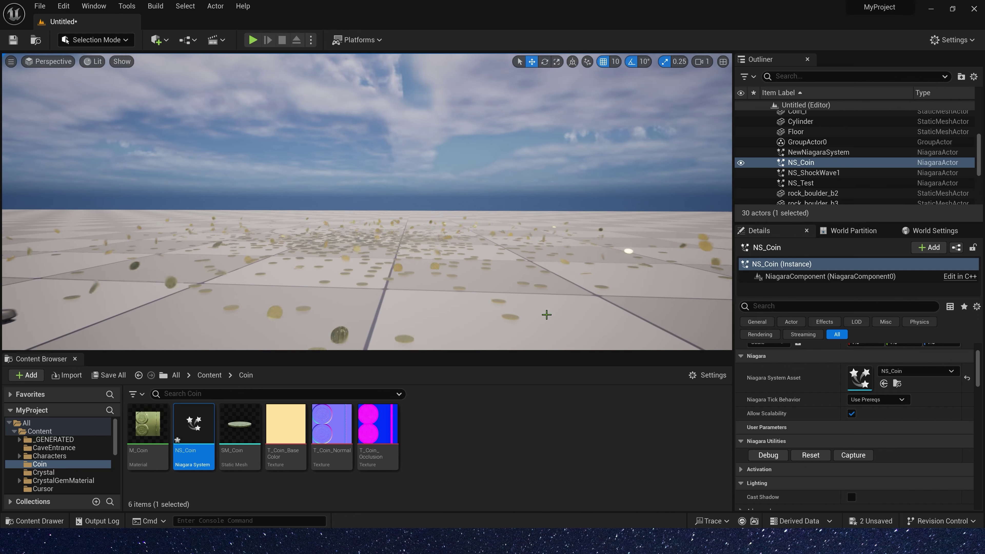
pyautogui.click(810, 455)
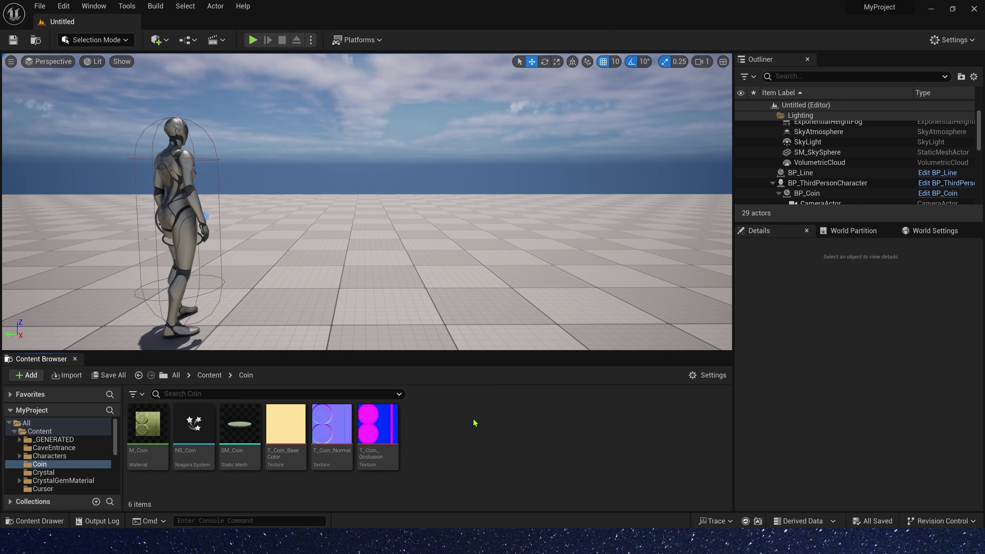
# Create an Actor Blueprint class named BP_Coins in the Coin folder and open its Event Graph.
pyautogui.rightClick(471, 419)
pyautogui.click(500, 248)
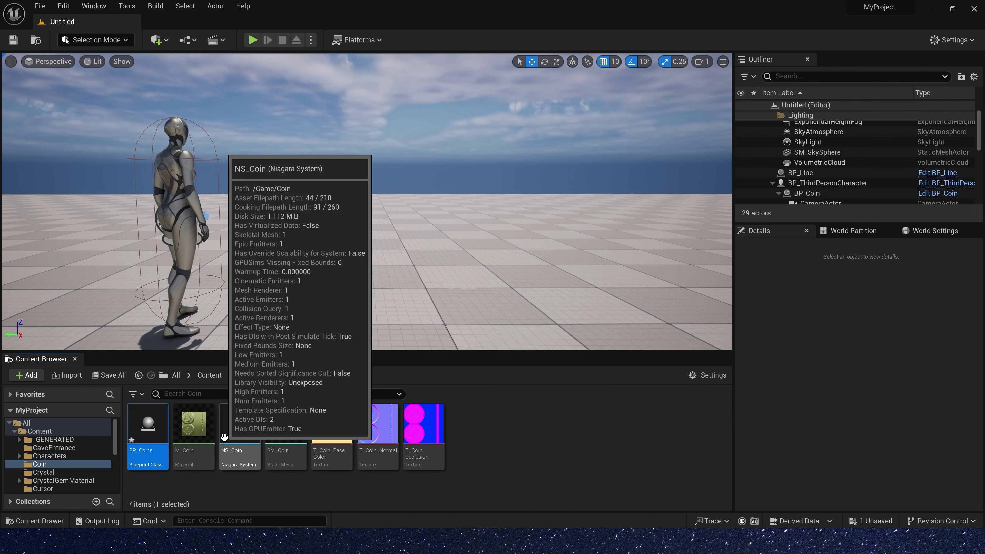
pyautogui.doubleClick(194, 427)
pyautogui.click(438, 59)
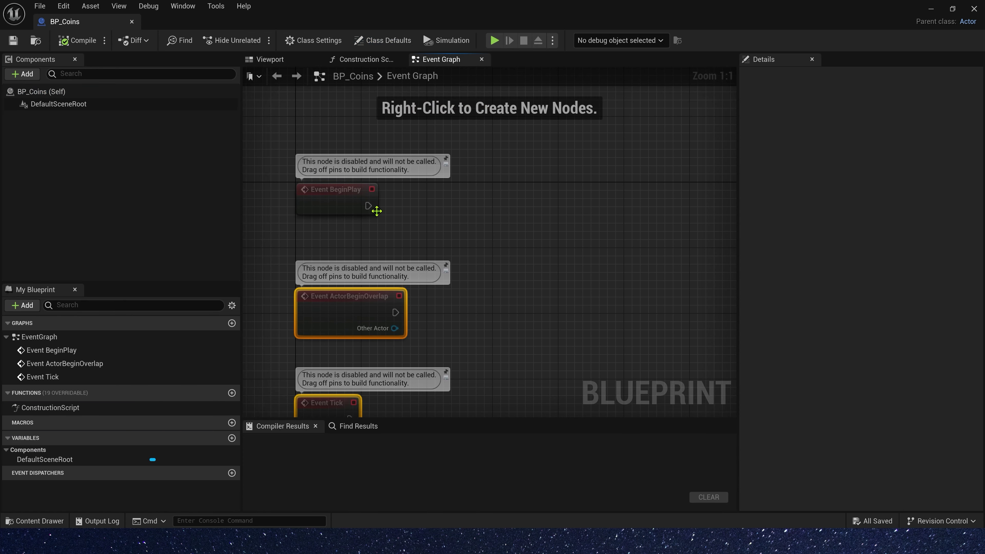
# Delete the ActorBeginOverlap and Tick events and add a Spawn System Attached node driven by Event BeginPlay.
pyautogui.press('Delete')
pyautogui.moveTo(368, 205); pyautogui.dragTo(433, 211)
pyautogui.write('spawn')
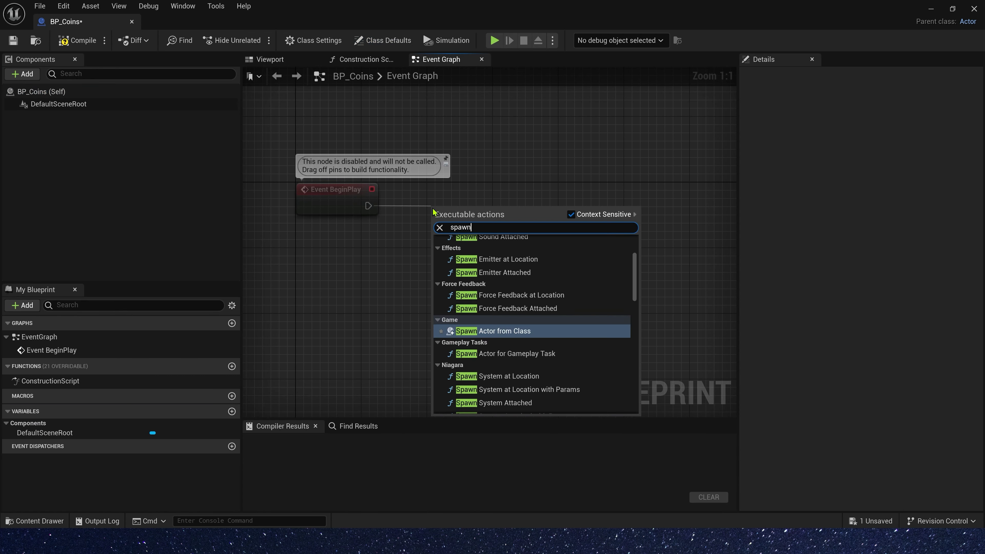
pyautogui.write('s')
pyautogui.click(513, 328)
pyautogui.moveTo(502, 208); pyautogui.dragTo(542, 193)
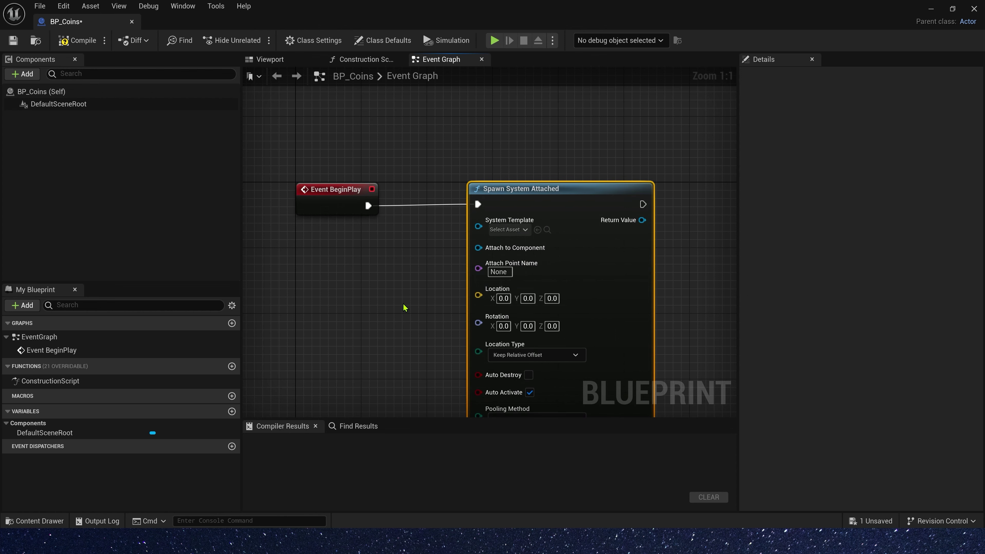
# Promote the Attach to Component input to a variable and change its type to a BP Third Person Character object reference.
pyautogui.moveTo(402, 308); pyautogui.dragTo(468, 245, button='right')
pyautogui.moveTo(556, 192); pyautogui.dragTo(338, 239)
pyautogui.click(503, 308)
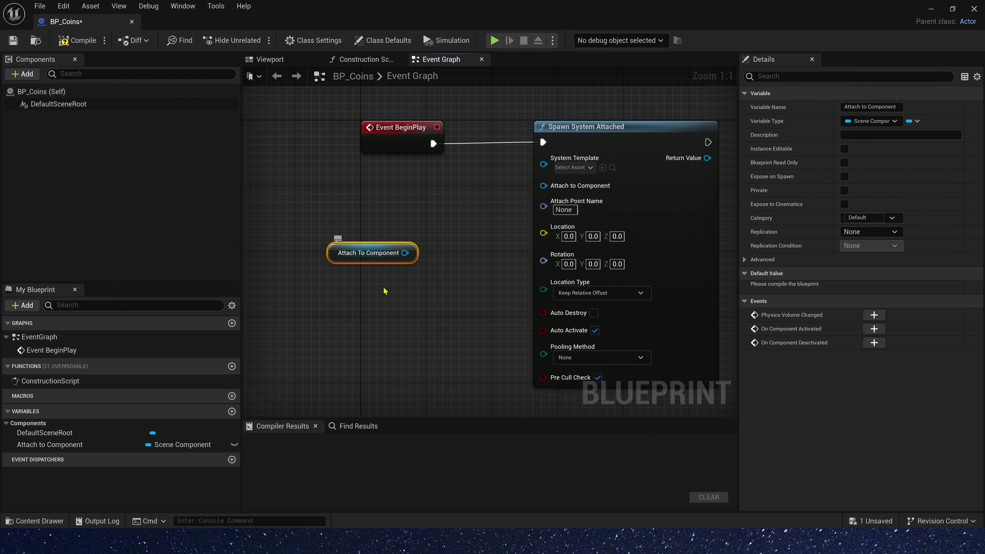
pyautogui.click(115, 445)
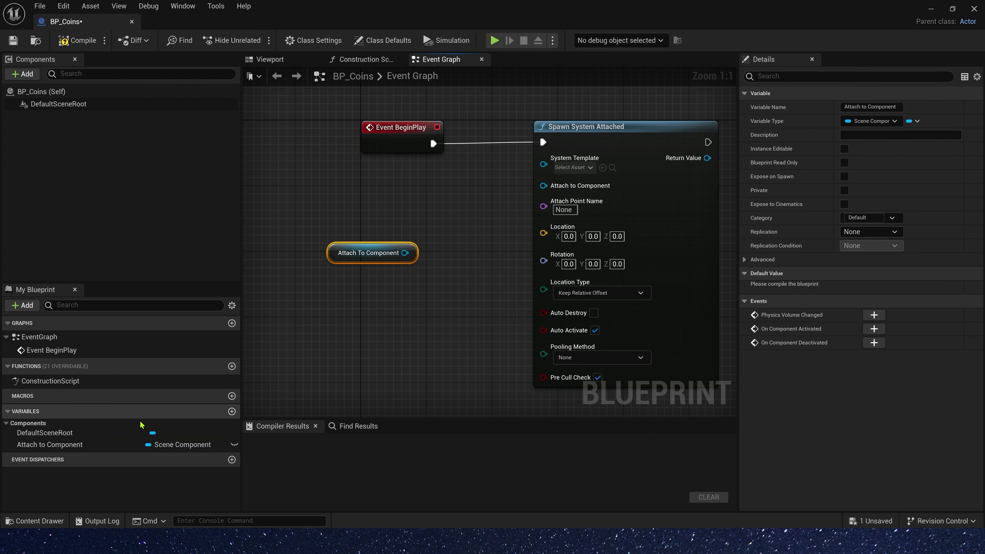
pyautogui.click(880, 122)
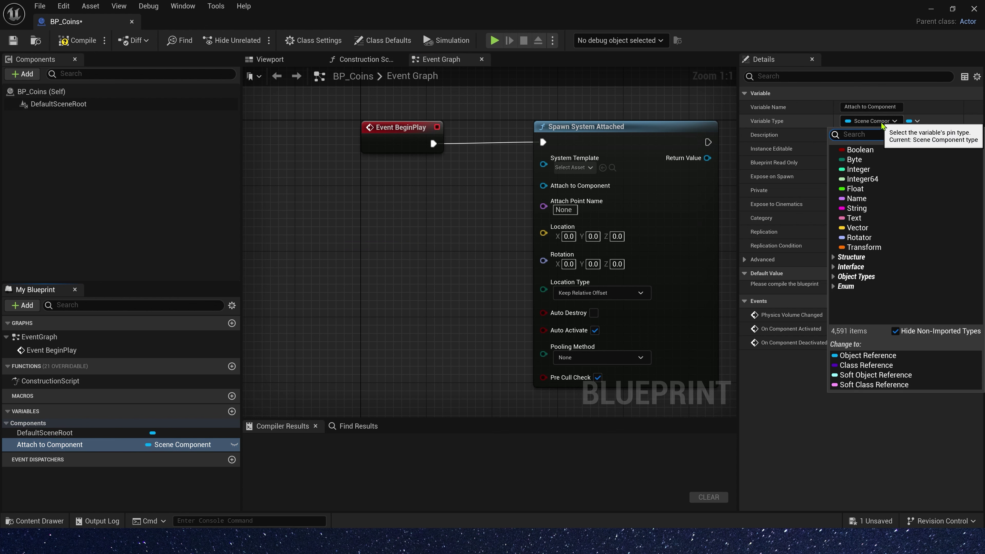
pyautogui.write('third')
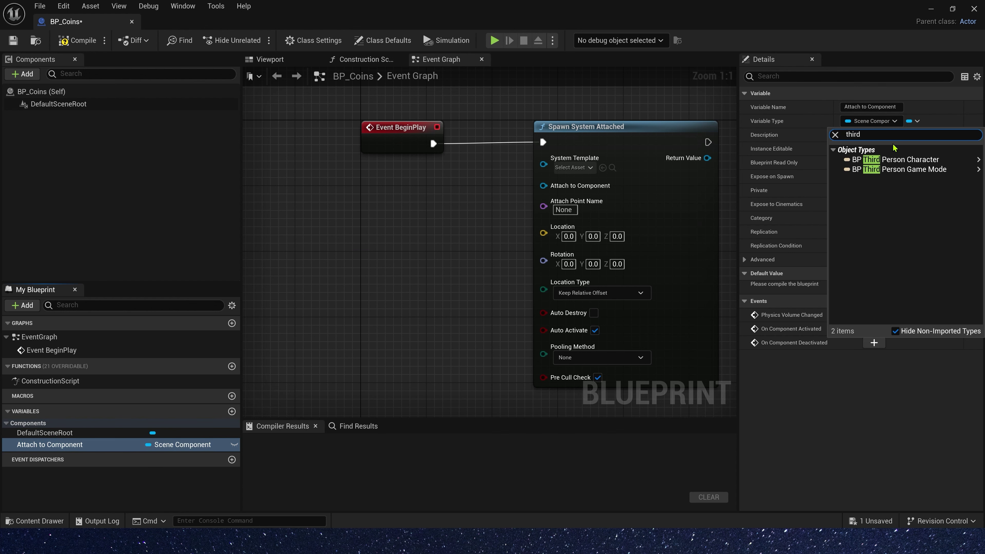
pyautogui.click(897, 160)
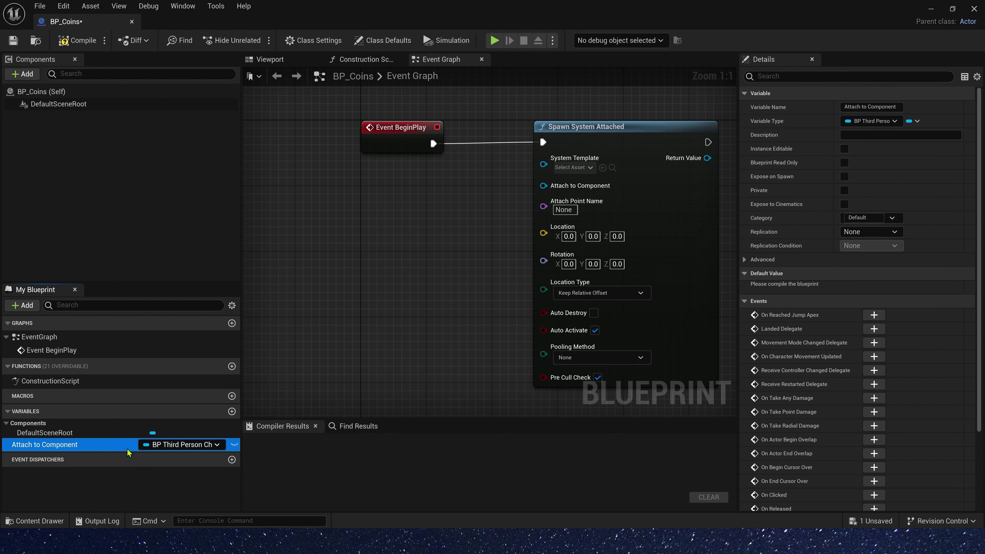
# Place a getter for the Attach to Component variable in the graph and add a Get Mesh node from it.
pyautogui.moveTo(327, 265); pyautogui.dragTo(326, 264)
pyautogui.click(345, 278)
pyautogui.moveTo(345, 278); pyautogui.dragTo(288, 277)
pyautogui.moveTo(339, 269); pyautogui.dragTo(387, 270)
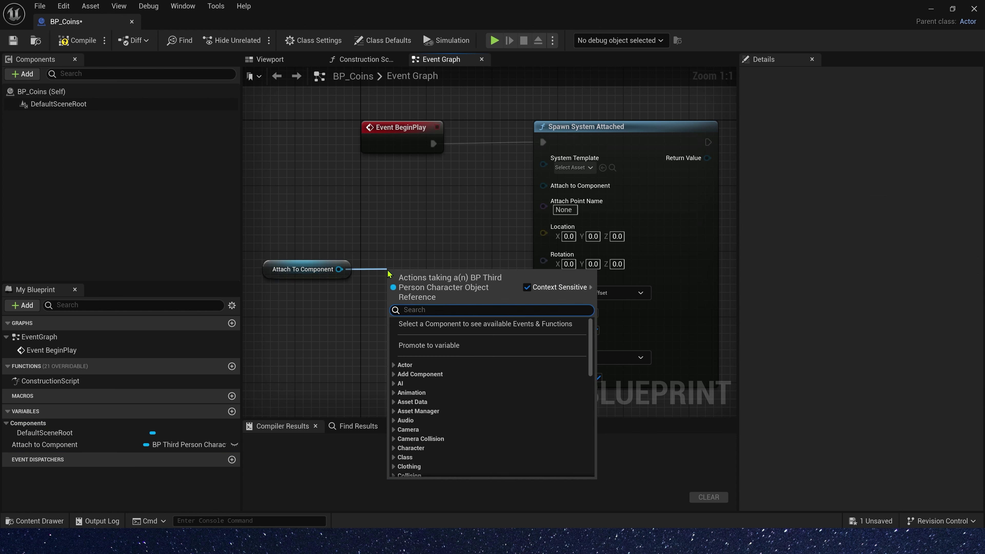
pyautogui.write('getmesh')
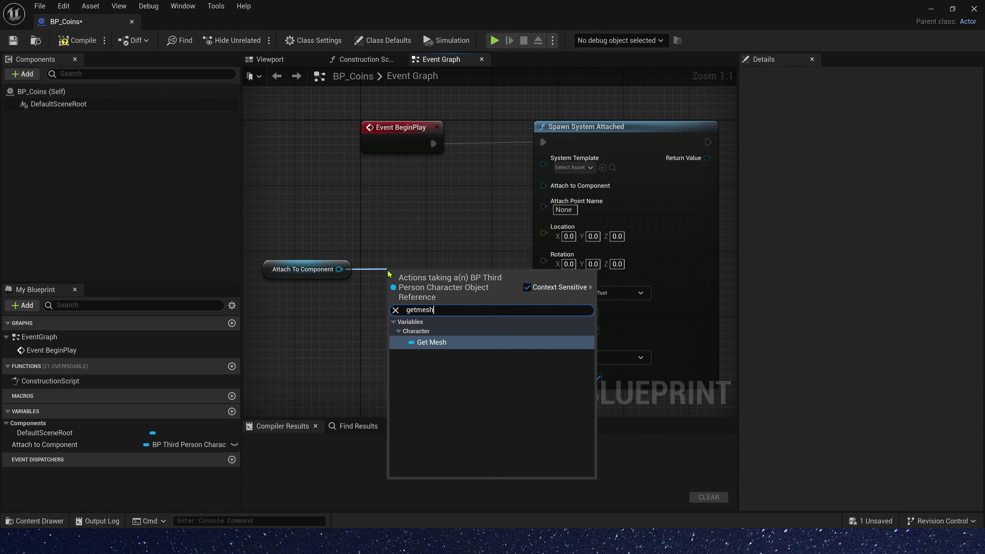
pyautogui.click(443, 342)
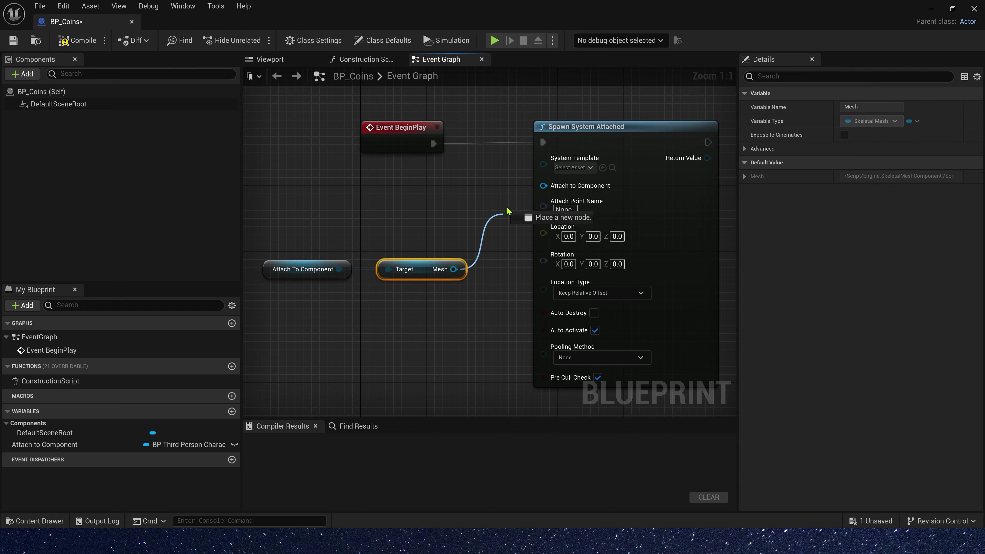
# Connect Mesh to the Attach to Component input of Spawn System Attached, set System Template to NS_Coin, and compile.
pyautogui.click(579, 168)
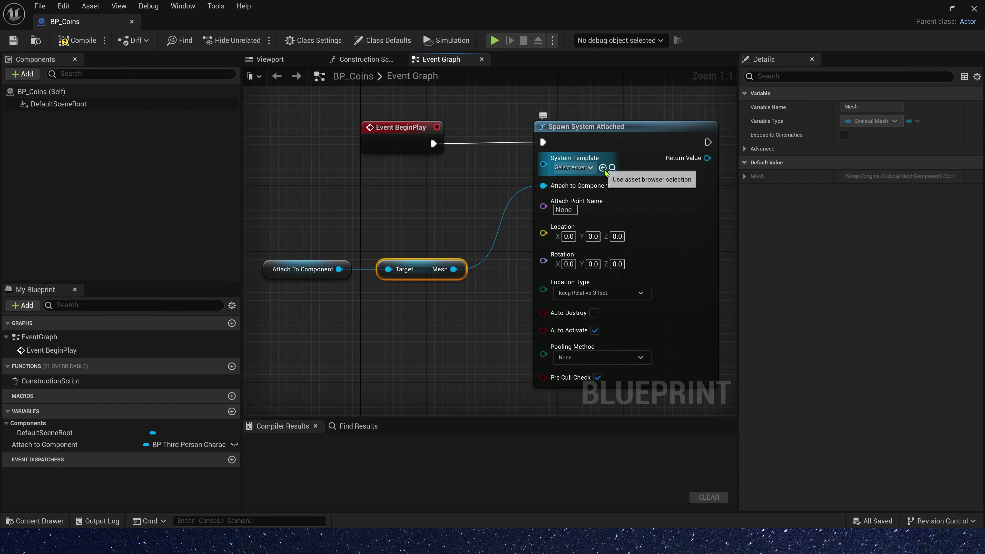
pyautogui.click(598, 166)
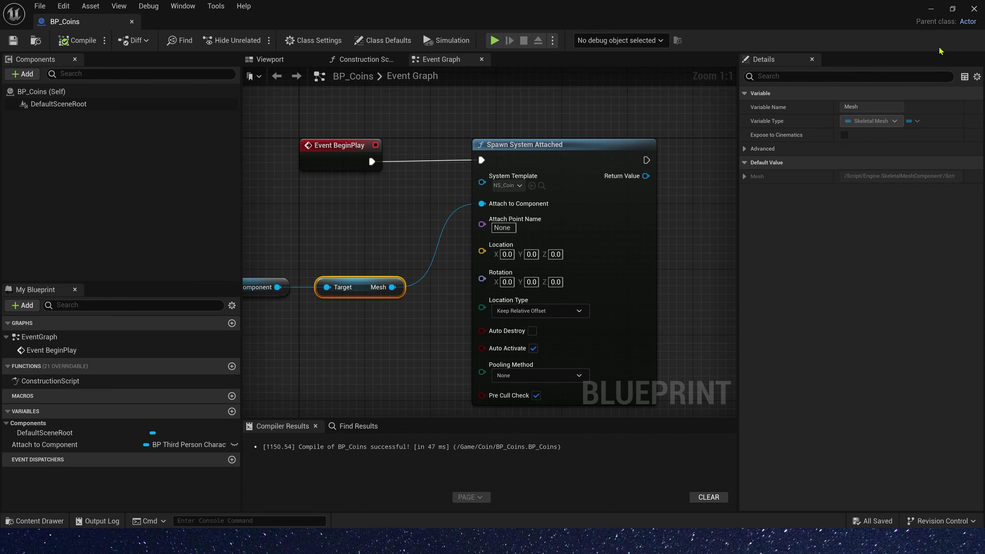
# Place a BP_Coins actor from the Coin folder on the level floor beside the character.
pyautogui.click(931, 10)
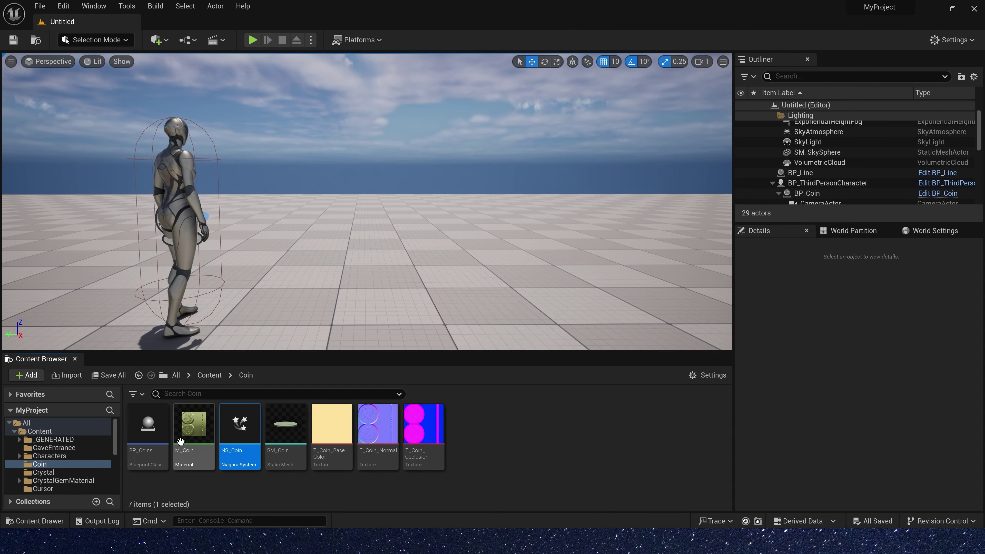
pyautogui.moveTo(168, 440); pyautogui.dragTo(353, 300)
pyautogui.moveTo(466, 238); pyautogui.dragTo(449, 231, button='right')
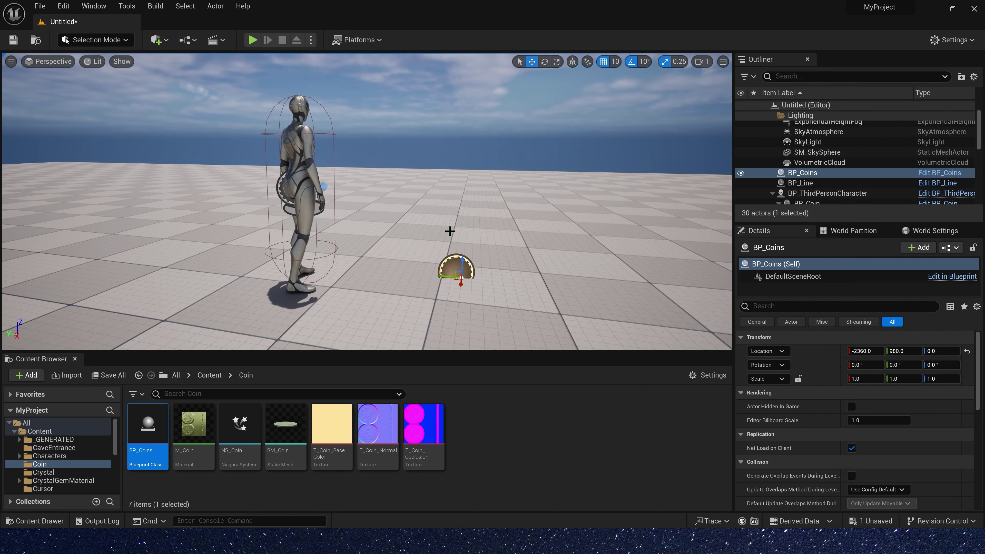
# Play the level to test BP_Coins, and read the Play In Editor messages in the Message Log.
pyautogui.click(252, 39)
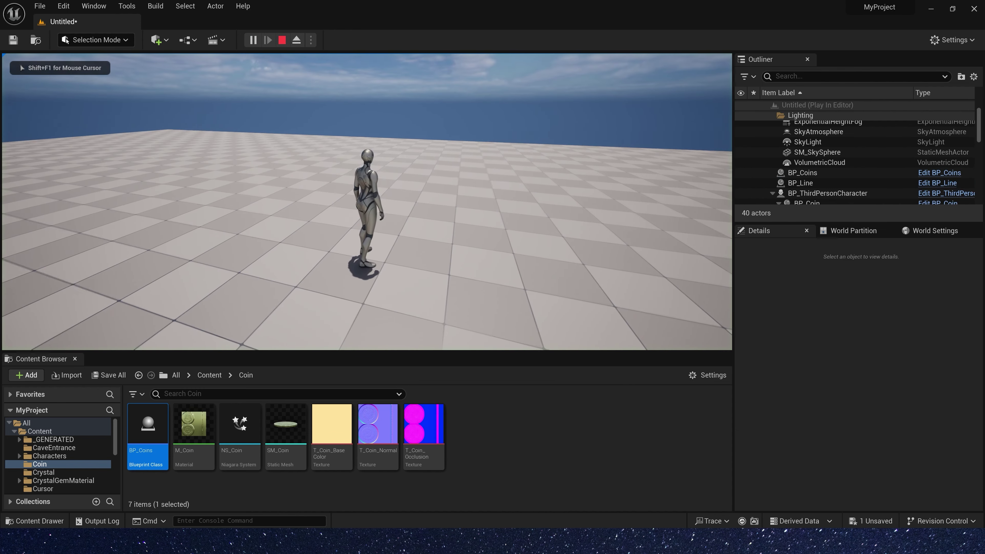
pyautogui.press('Escape')
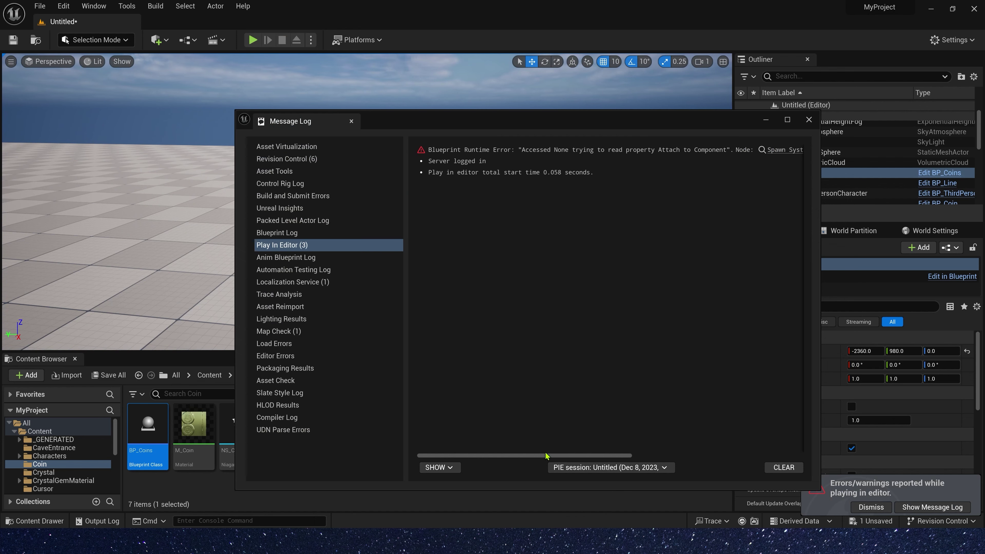
pyautogui.moveTo(544, 456); pyautogui.dragTo(697, 427)
pyautogui.click(809, 120)
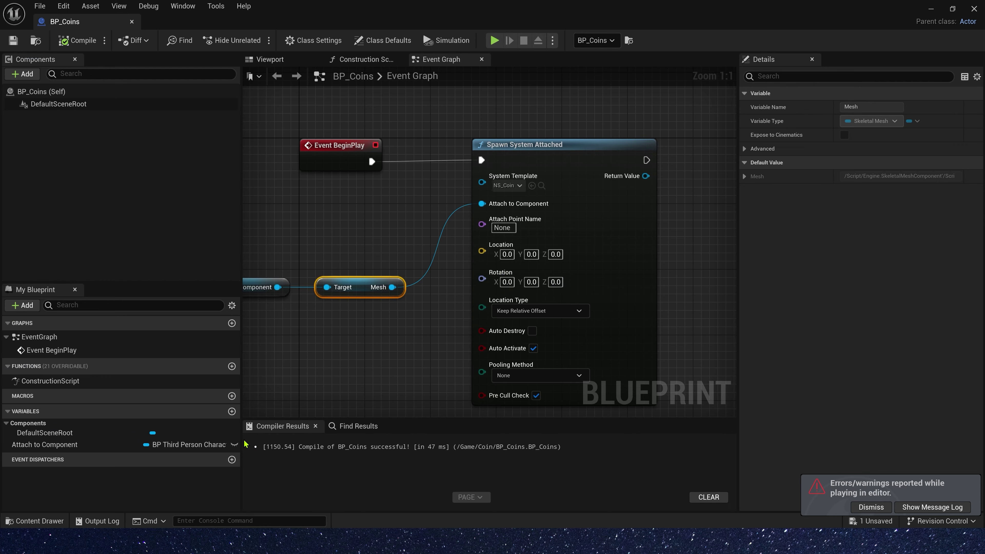
# Make the Attach to Component variable instance editable, save BP_Coins, and assign BP_ThirdPersonCharacter to it on the placed actor.
pyautogui.click(10, 45)
pyautogui.click(931, 9)
pyautogui.click(828, 193)
pyautogui.scroll(-3, 924, 432)
pyautogui.moveTo(504, 240); pyautogui.dragTo(523, 243, button='right')
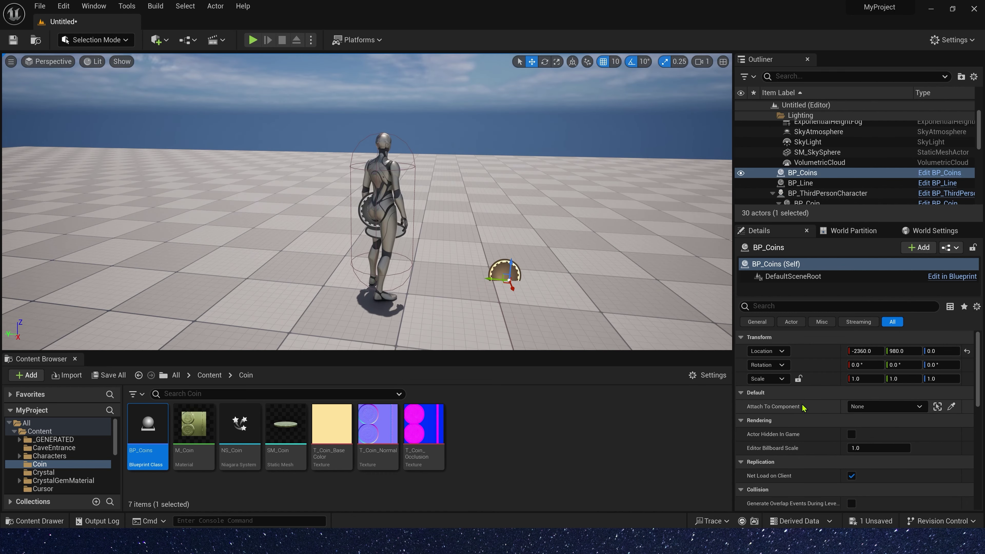
pyautogui.click(884, 407)
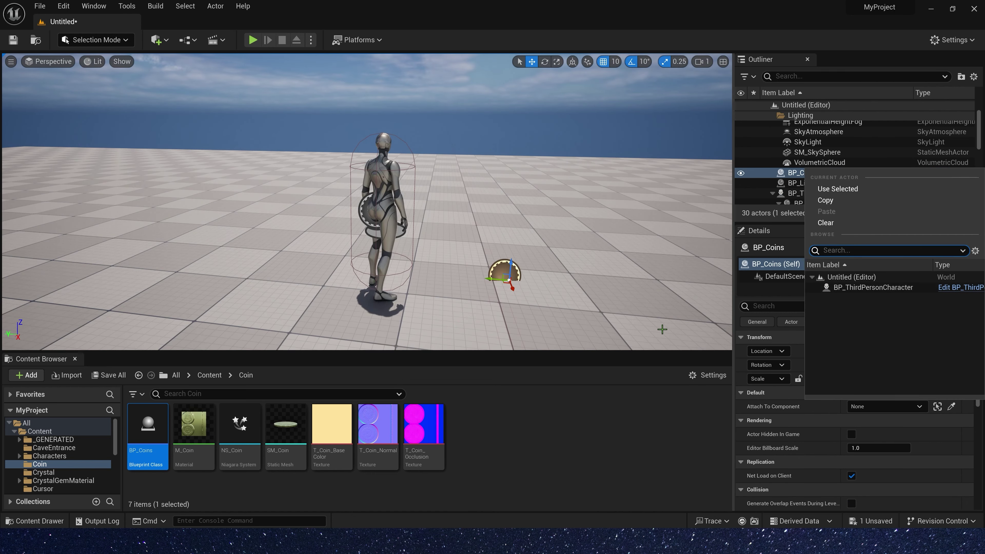
pyautogui.click(873, 287)
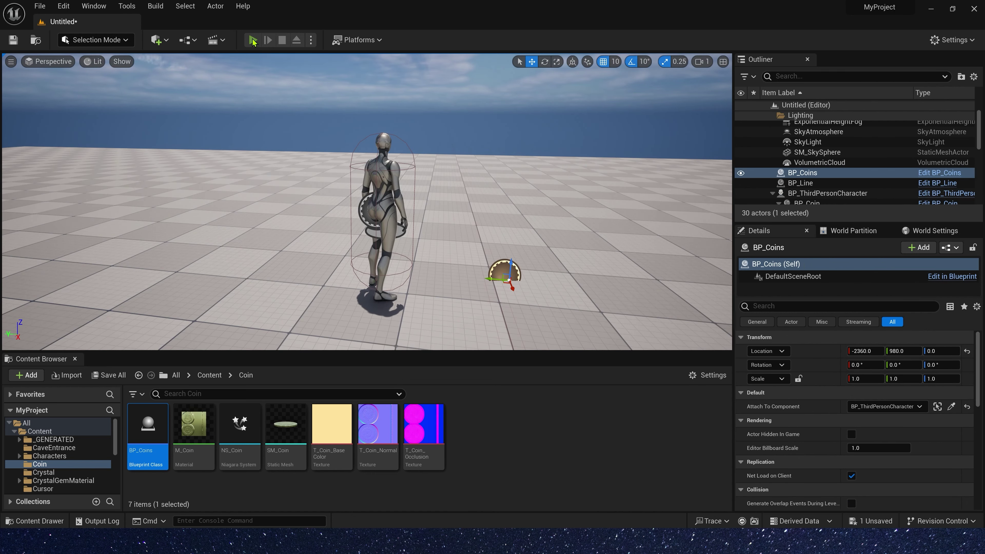
# Play the level and run the character forward to check the coins spawned at its mesh.
pyautogui.click(252, 40)
pyautogui.press('w')
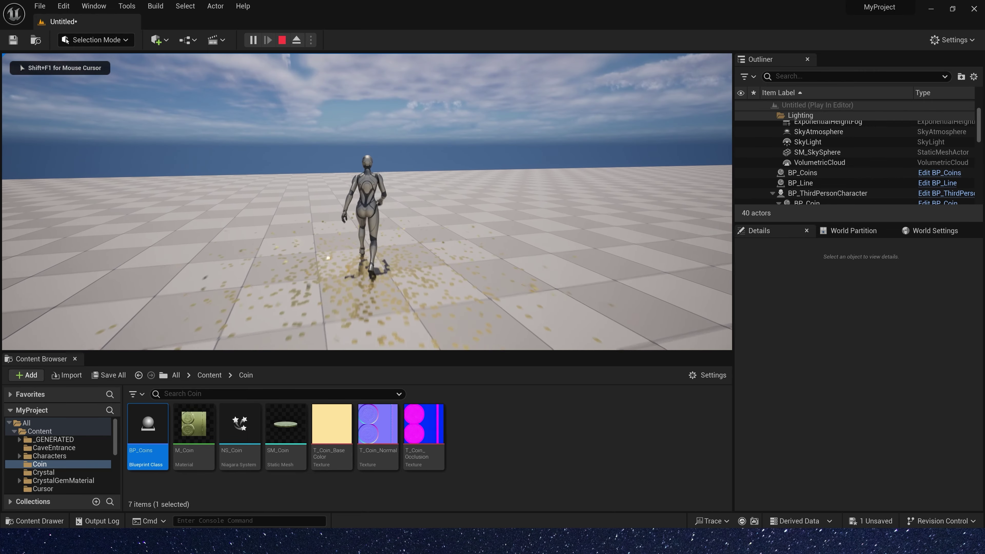
pyautogui.press('Escape')
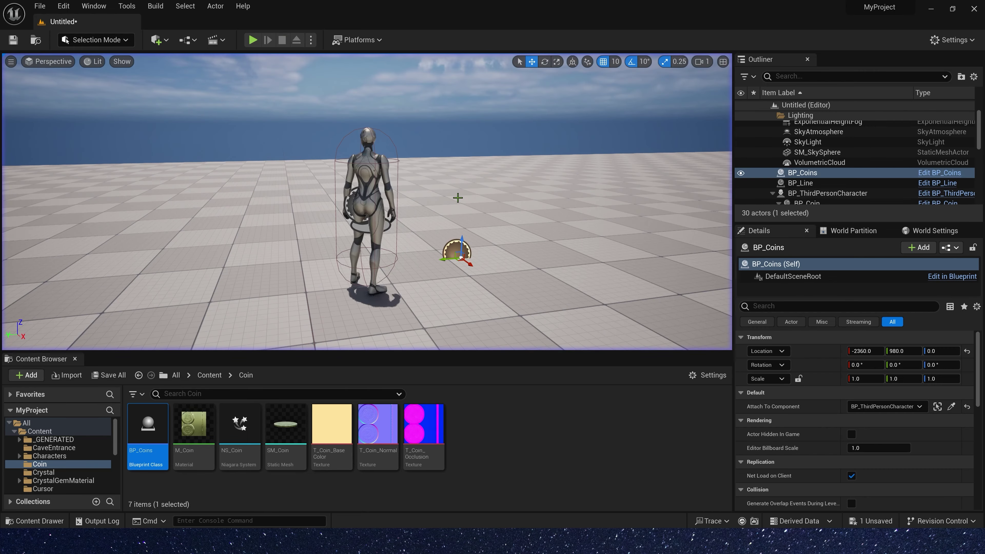
# In BP_Coins, replace Event BeginPlay with a Q keyboard event whose Pressed output triggers Spawn System Attached.
pyautogui.doubleClick(137, 438)
pyautogui.moveTo(359, 176); pyautogui.dragTo(432, 272, button='right')
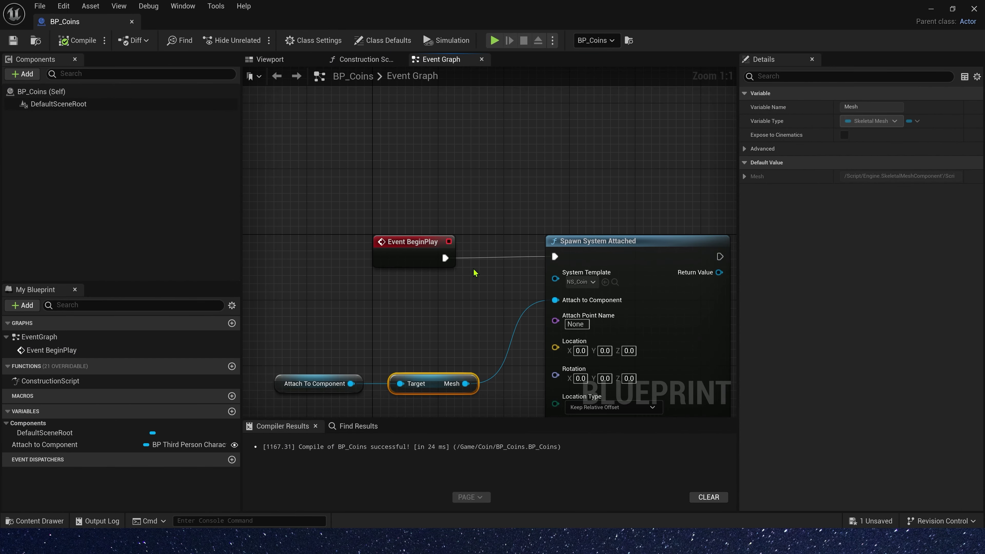
pyautogui.moveTo(413, 241); pyautogui.dragTo(322, 250)
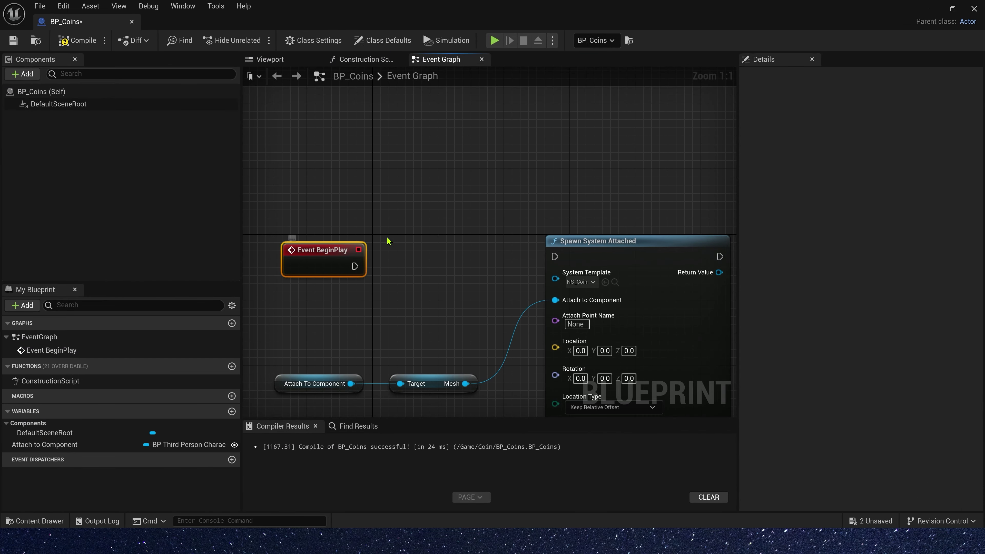
pyautogui.rightClick(401, 160)
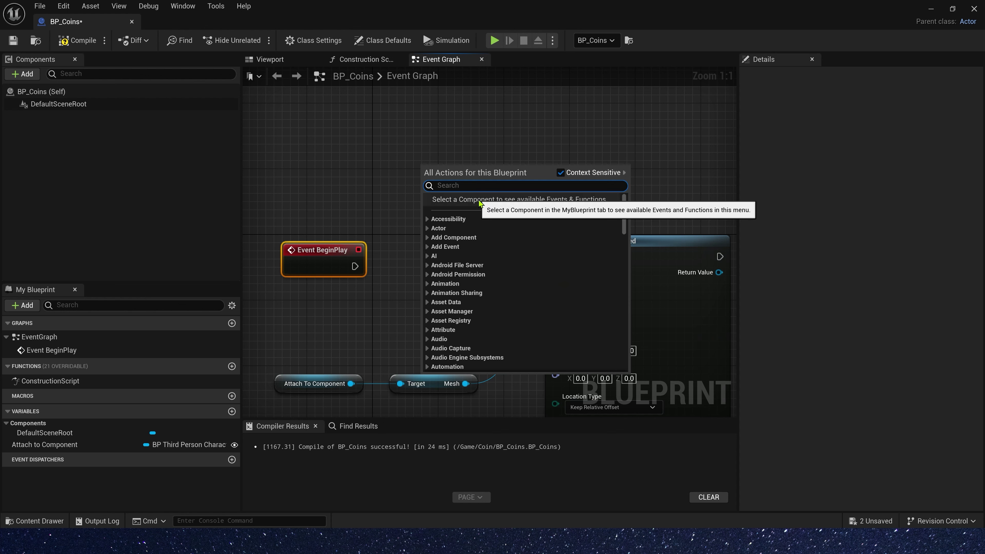
pyautogui.write('q')
pyautogui.write('q')
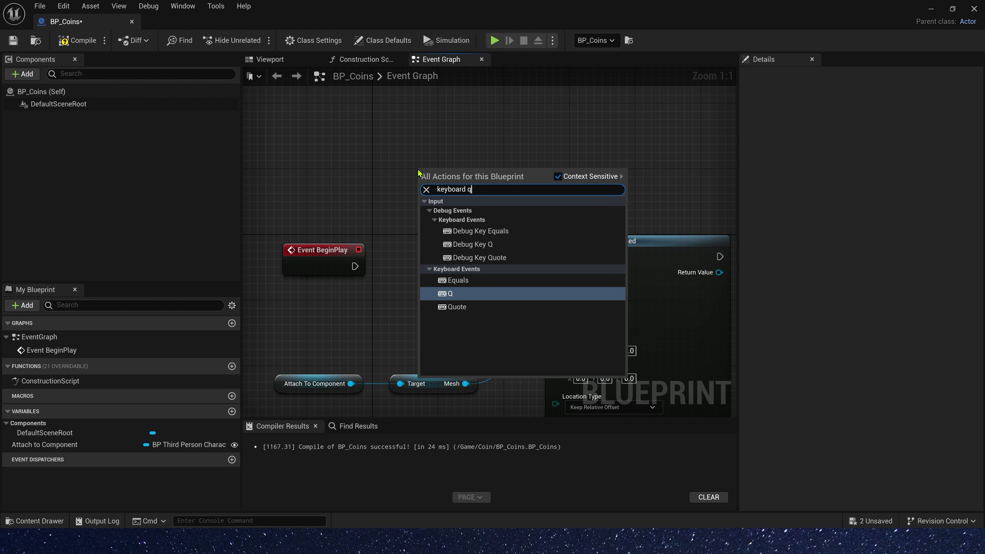
pyautogui.click(459, 298)
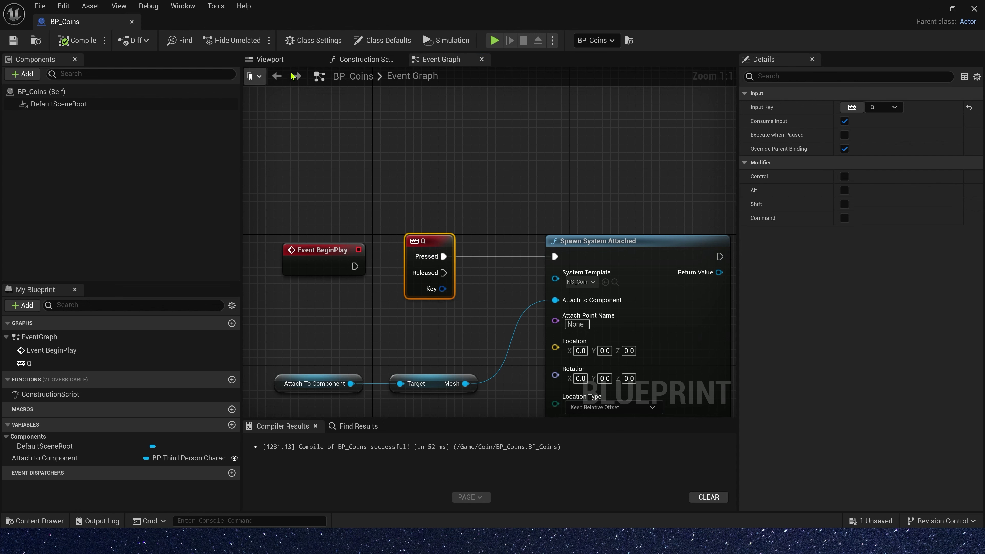
# Set Auto Receive Input to Player 0 in the class defaults of BP_Coins, and compile and save the Blueprint.
pyautogui.click(382, 41)
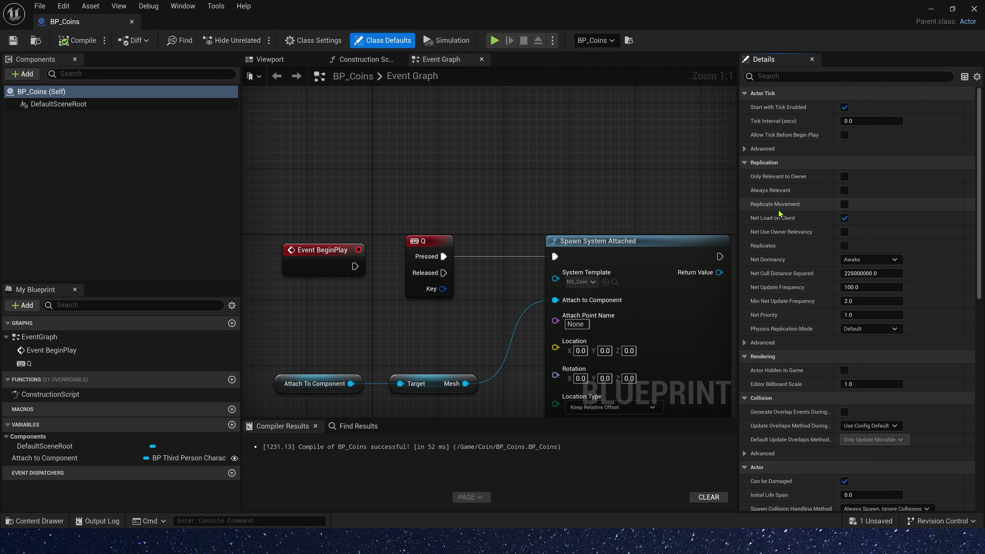
pyautogui.scroll(-10, 780, 213)
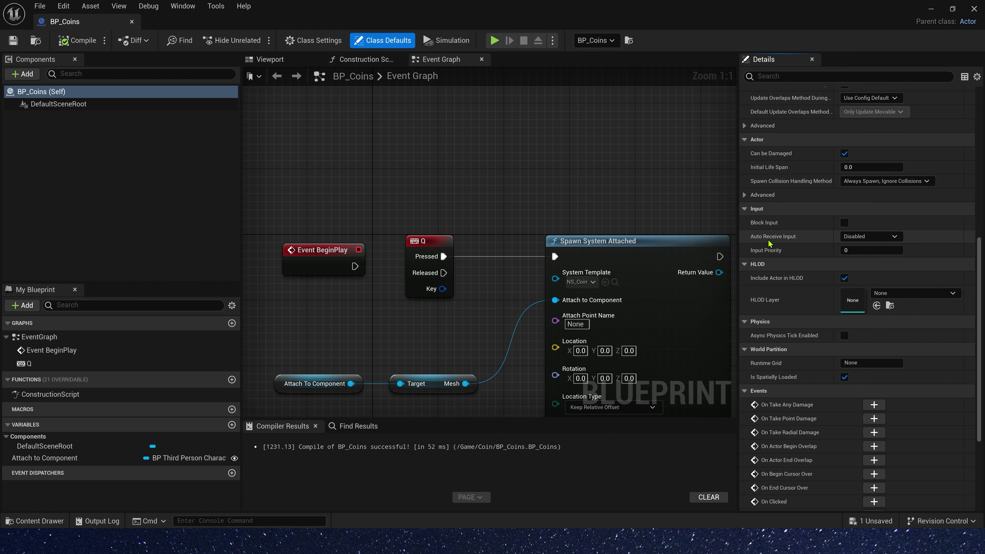
pyautogui.click(856, 237)
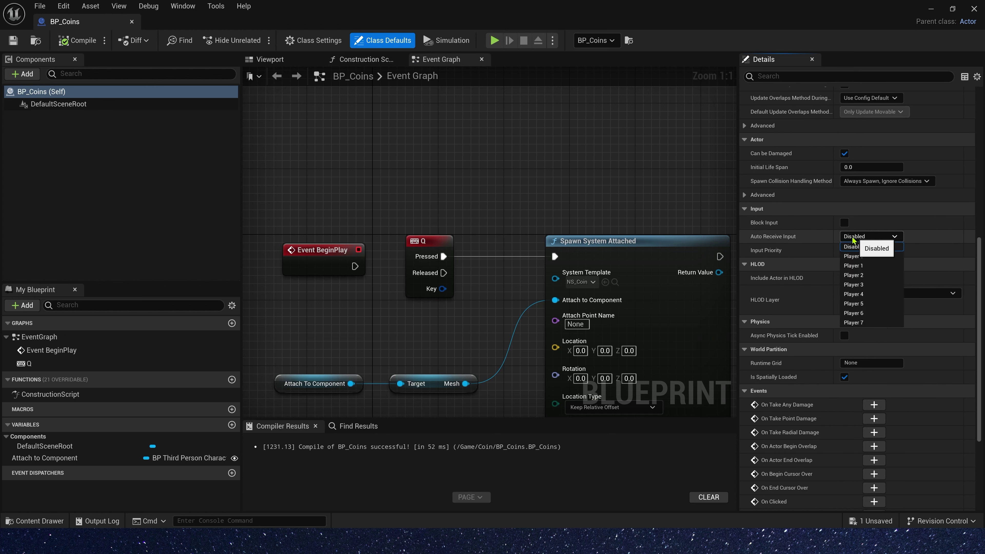
pyautogui.click(867, 256)
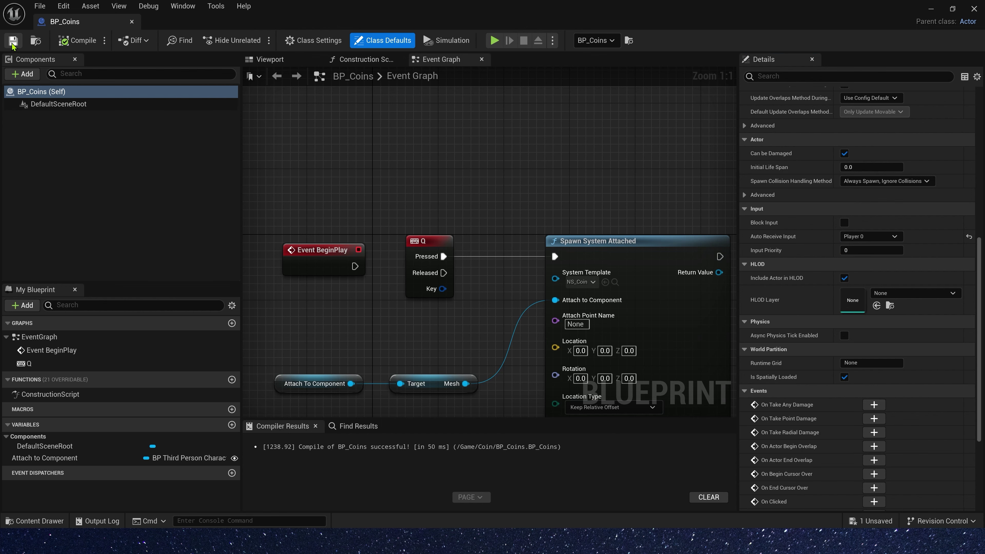
# Play the level and trigger the coin burst repeatedly while moving the character sideways.
pyautogui.click(932, 9)
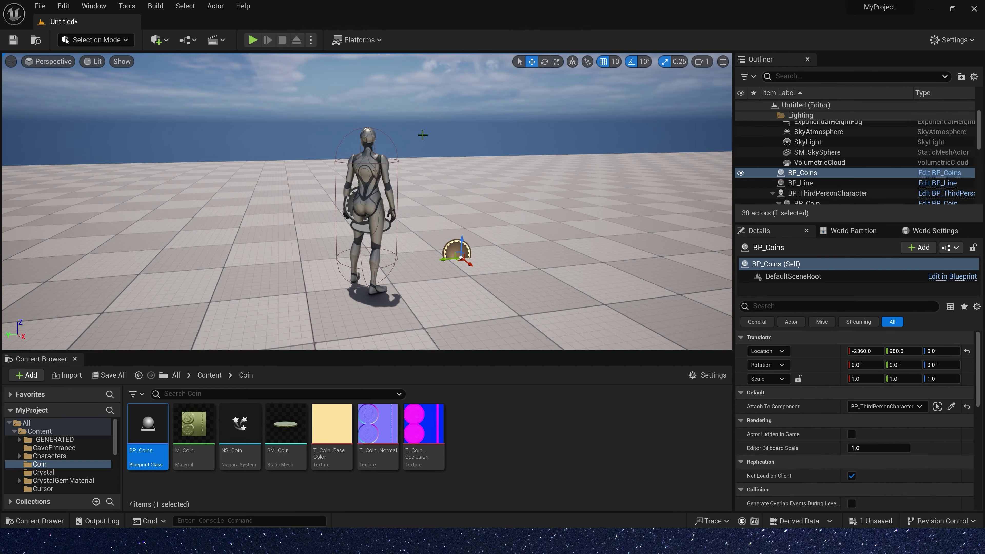
pyautogui.click(253, 40)
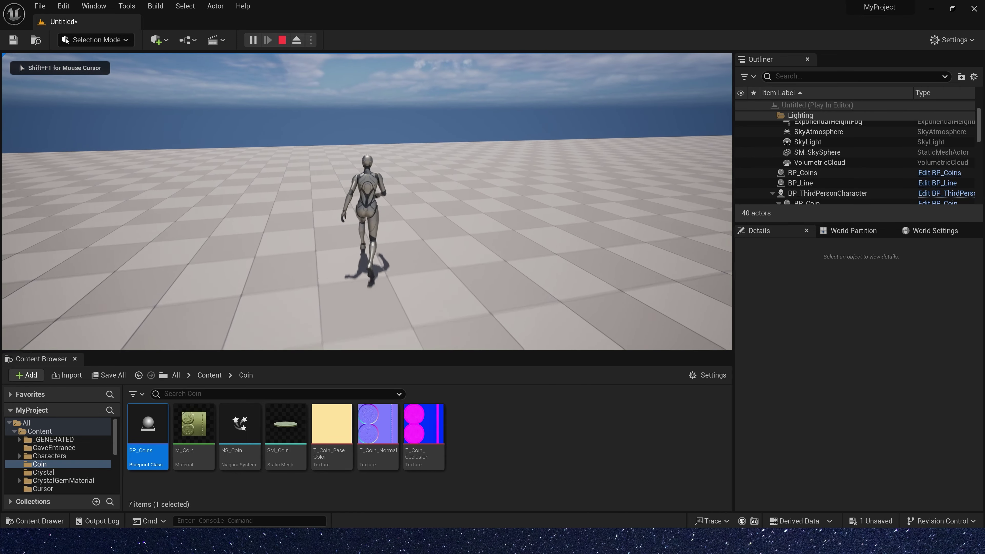
pyautogui.press('1')
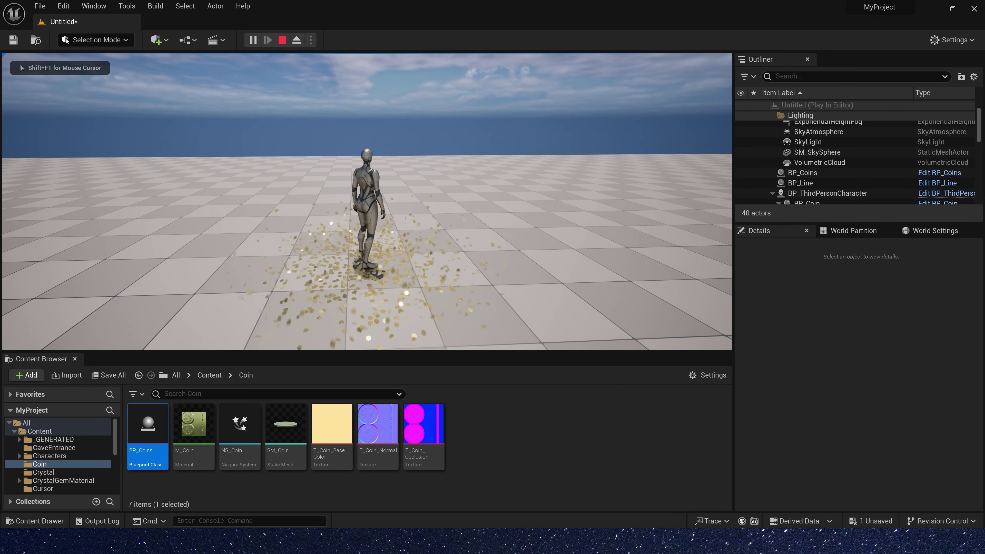
pyautogui.press('d')
pyautogui.press('1')
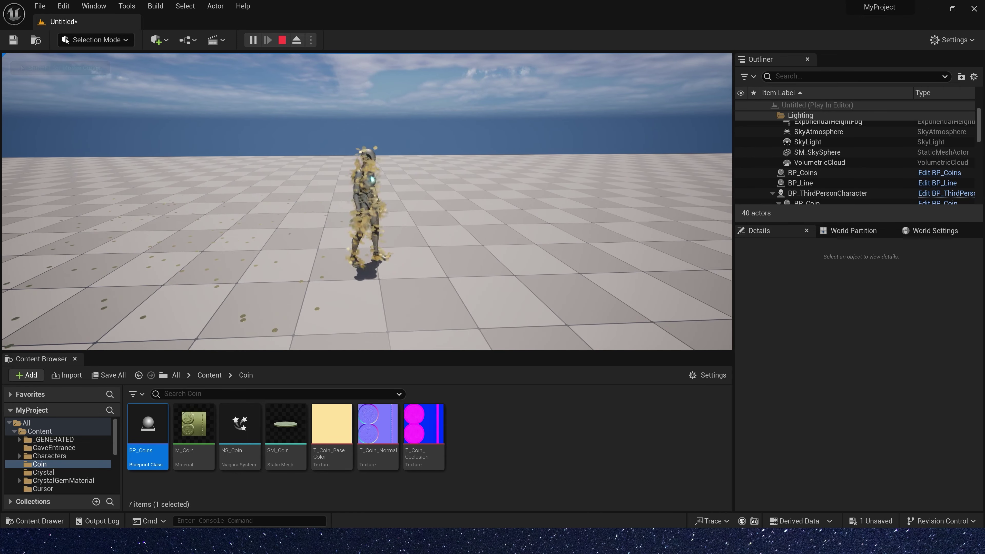
pyautogui.press('a')
pyautogui.press('1')
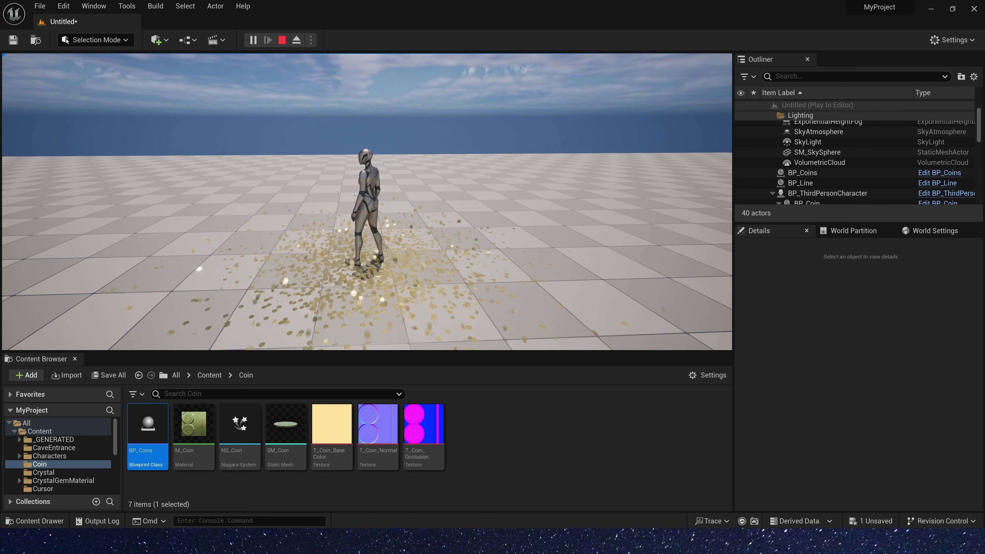
pyautogui.press('Escape')
# Open NS_Coin and change Loop Behavior in its System State so the coin burst does not loop endlessly.
pyautogui.click(239, 425)
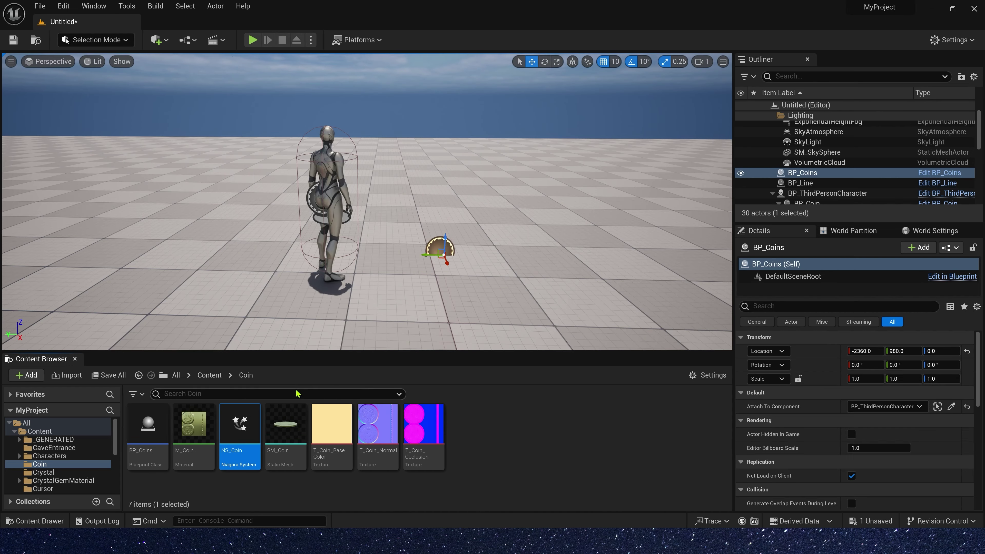
pyautogui.doubleClick(240, 429)
pyautogui.click(570, 231)
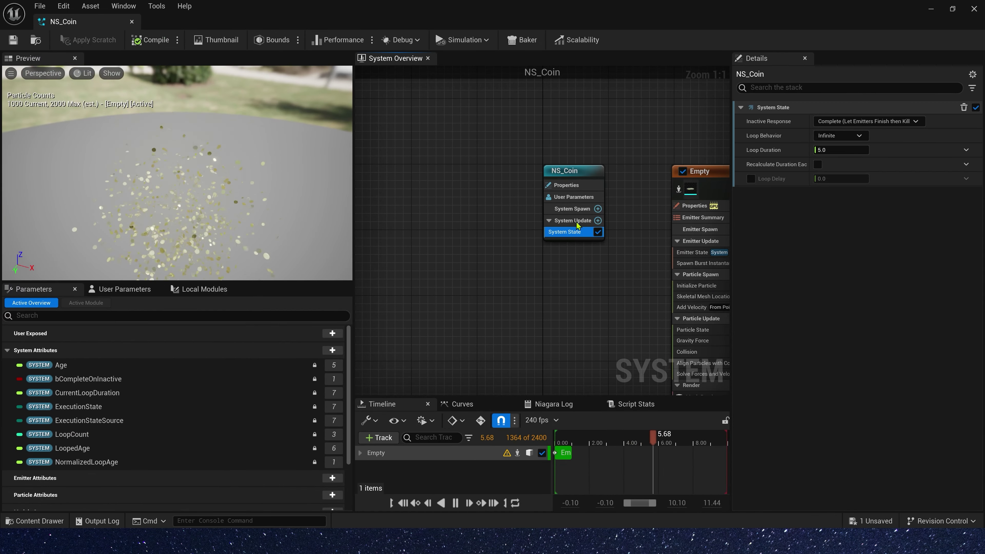
pyautogui.click(840, 135)
pyautogui.click(835, 160)
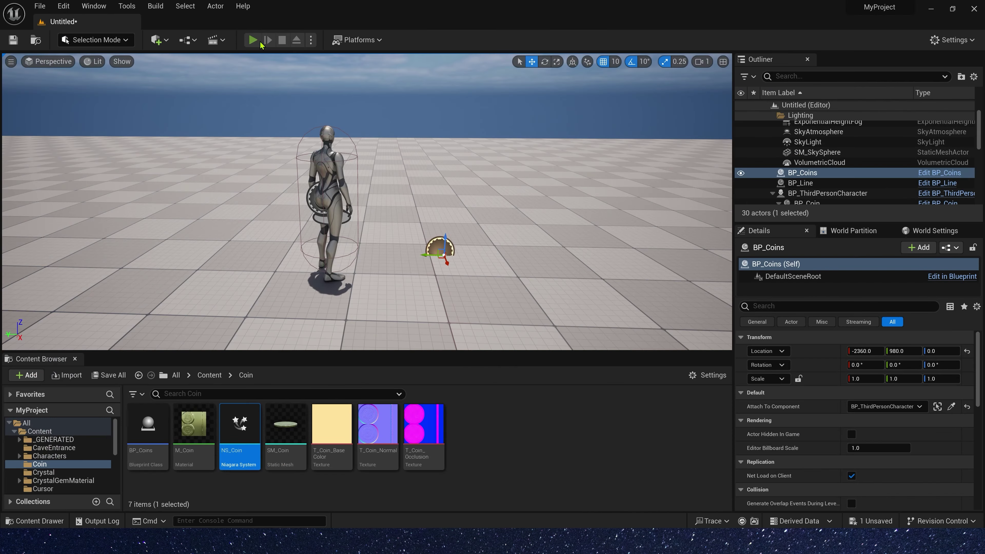
# Play the level and run the character both ways to check the coin bursts with the changed loop behavior.
pyautogui.click(254, 40)
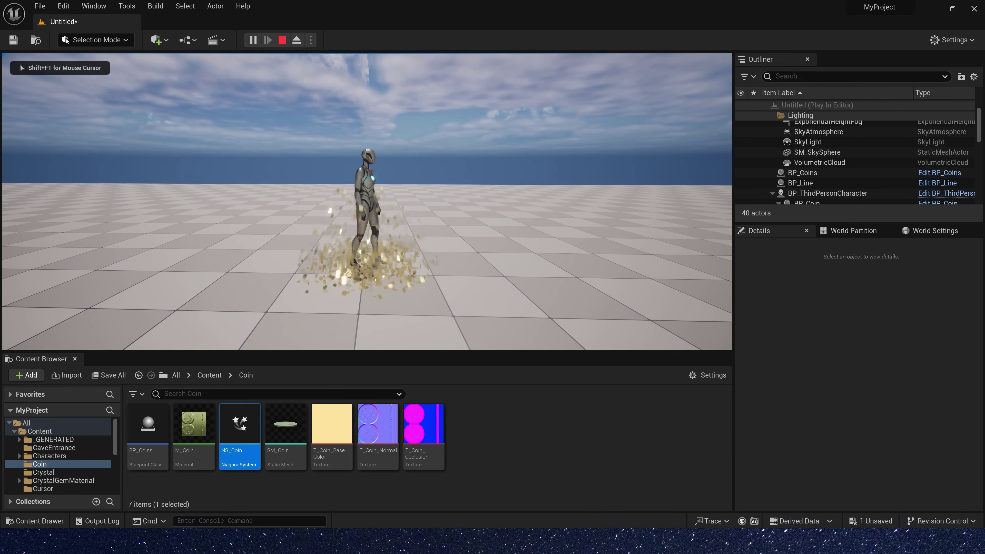
pyautogui.press('d')
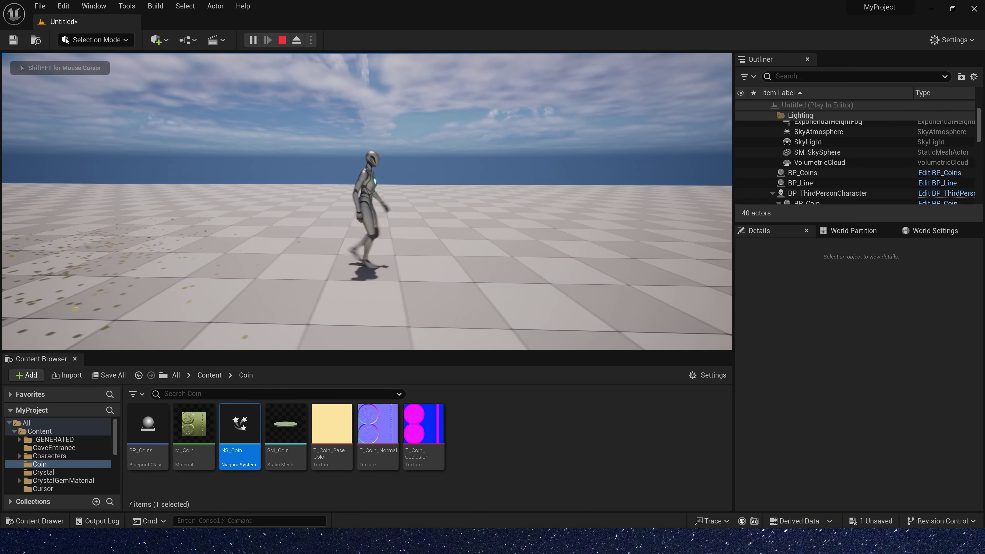
pyautogui.press('a')
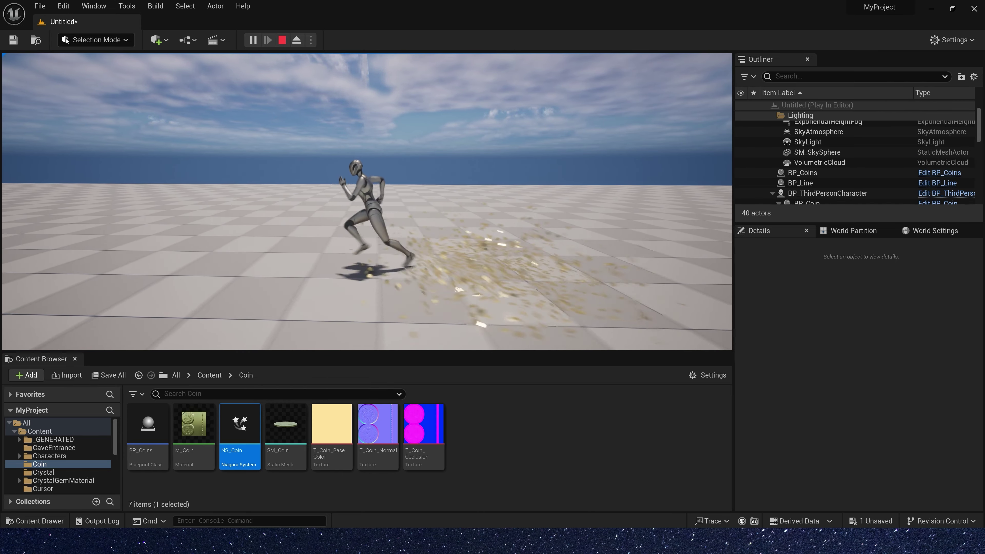
pyautogui.press('Escape')
# Reopen BP_Coins and delete the unconnected Event BeginPlay node from the Event Graph.
pyautogui.doubleClick(146, 434)
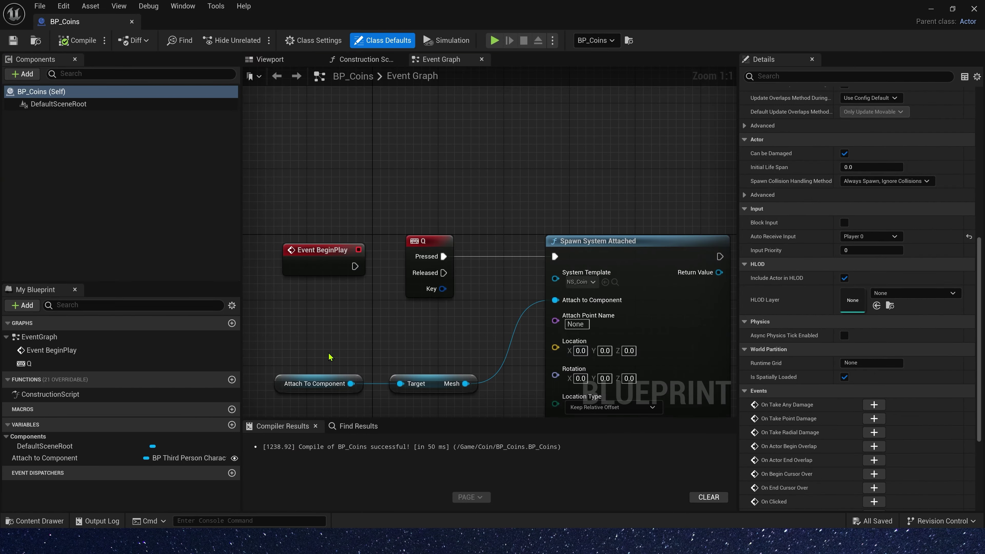
pyautogui.moveTo(341, 132); pyautogui.dragTo(485, 133, button='right')
pyautogui.moveTo(339, 145); pyautogui.dragTo(309, 205)
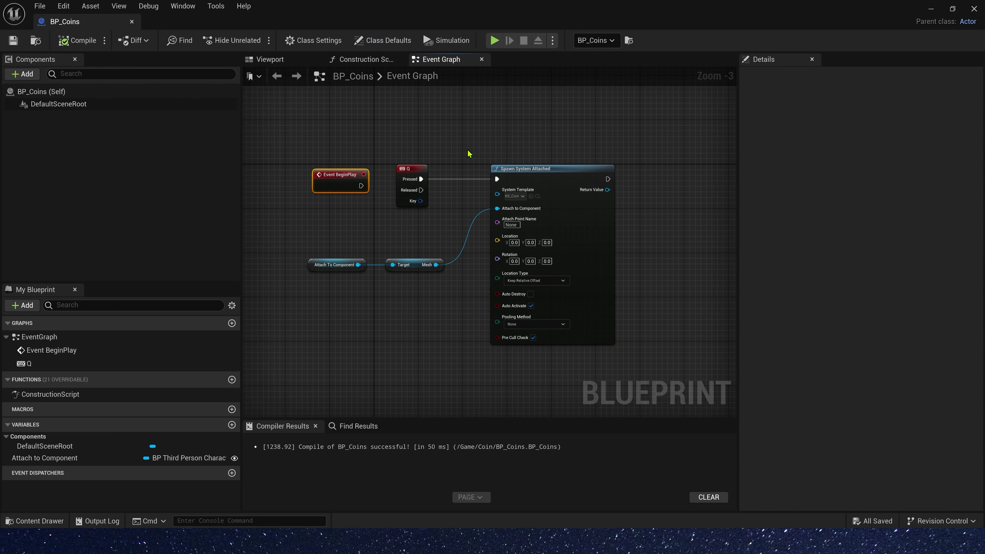
pyautogui.press('Delete')
pyautogui.moveTo(653, 129); pyautogui.dragTo(499, 144, button='right')
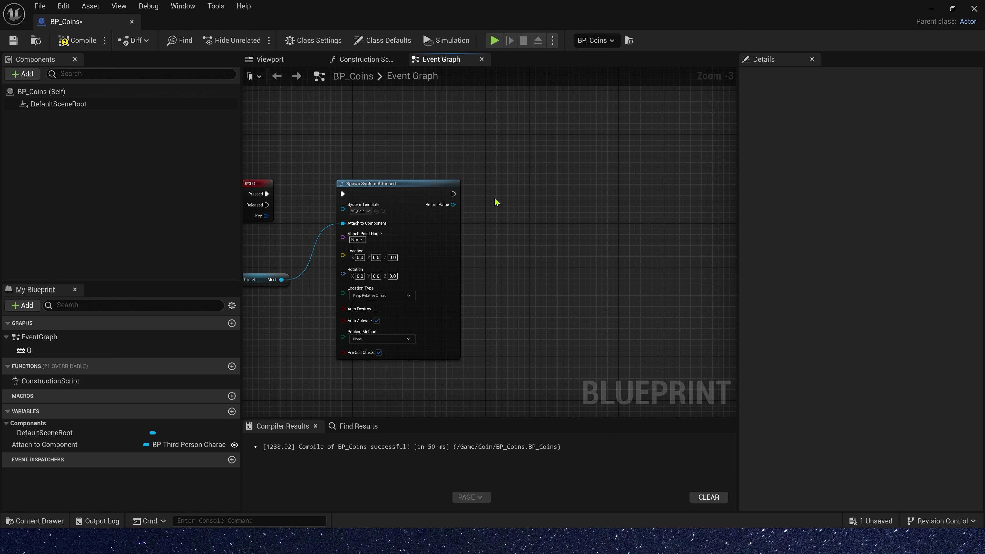
# Add a Set Visibility node targeting the character's Mesh and wire it to run after Spawn System Attached, leaving New Visibility off.
pyautogui.moveTo(325, 160); pyautogui.dragTo(412, 136, button='right')
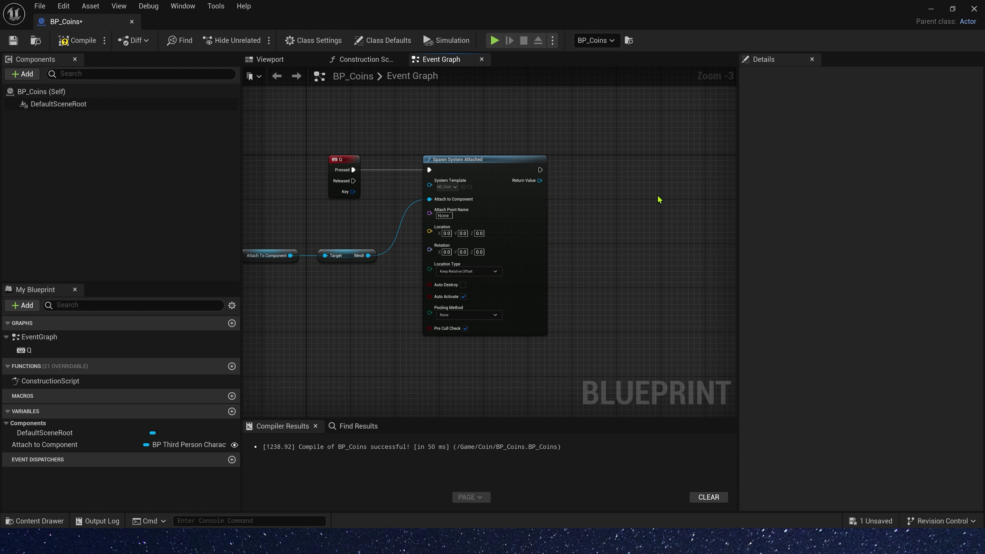
pyautogui.moveTo(368, 255); pyautogui.dragTo(588, 229)
pyautogui.write('setvis')
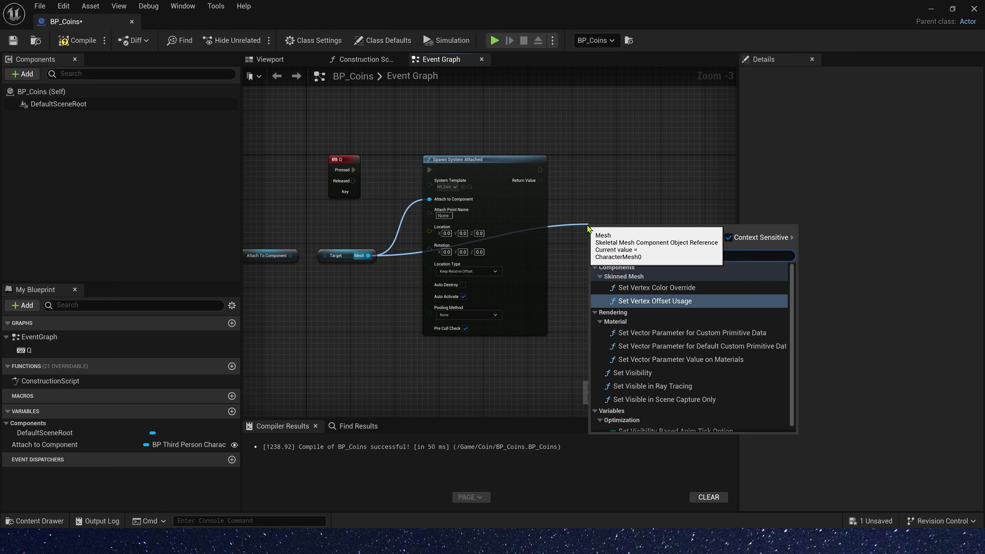
pyautogui.click(659, 279)
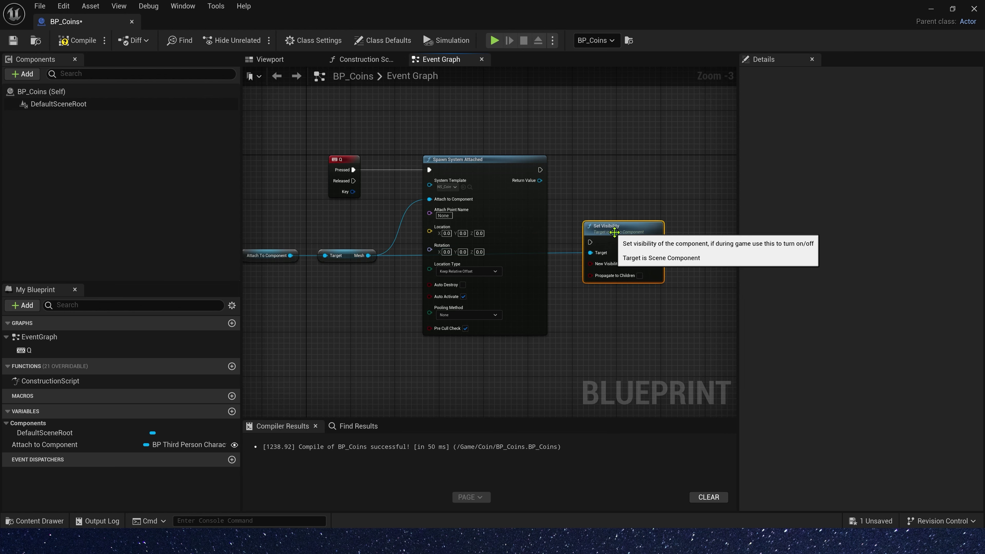
pyautogui.moveTo(616, 228); pyautogui.dragTo(638, 163)
pyautogui.scroll(3, 562, 166)
pyautogui.moveTo(526, 171); pyautogui.dragTo(660, 156)
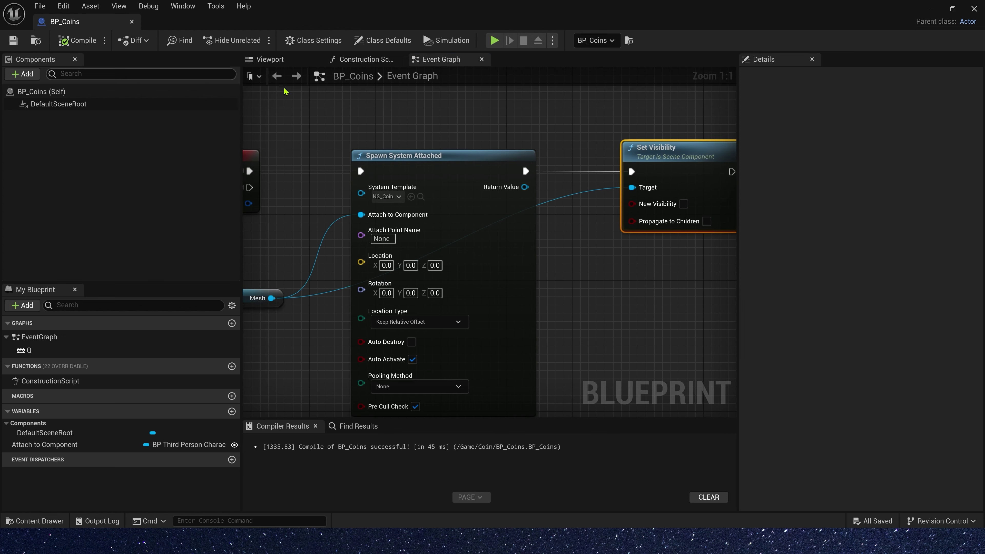
# Play the level, run the character sideways and trigger the coin burst to check the character's visibility.
pyautogui.moveTo(620, 125); pyautogui.dragTo(407, 122, button='right')
pyautogui.hotkey('alt', 'p')
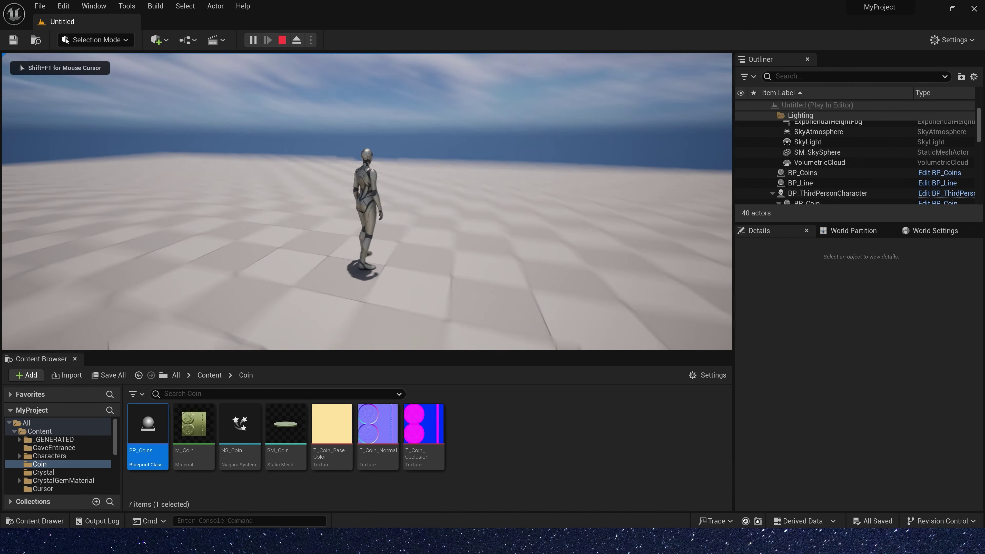
pyautogui.press('d')
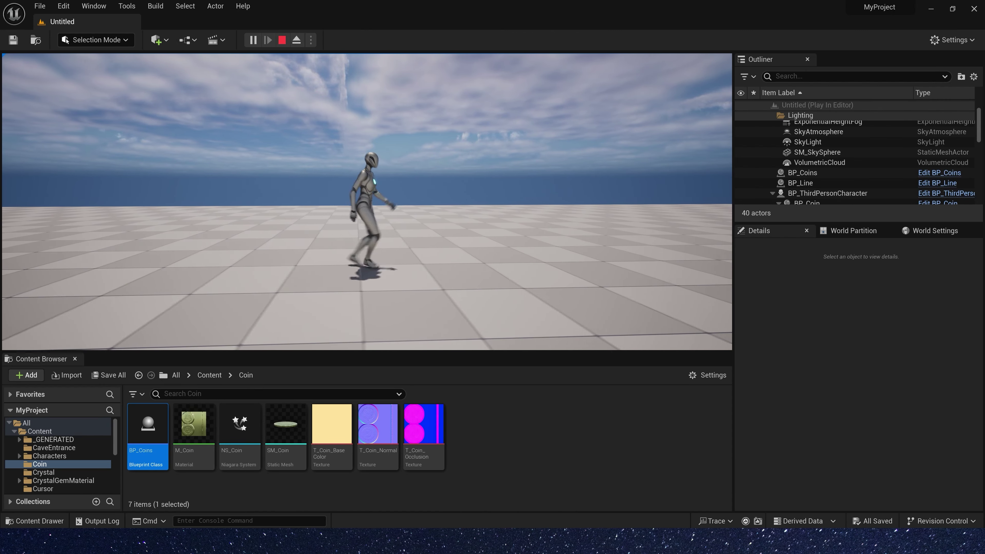
pyautogui.press('e')
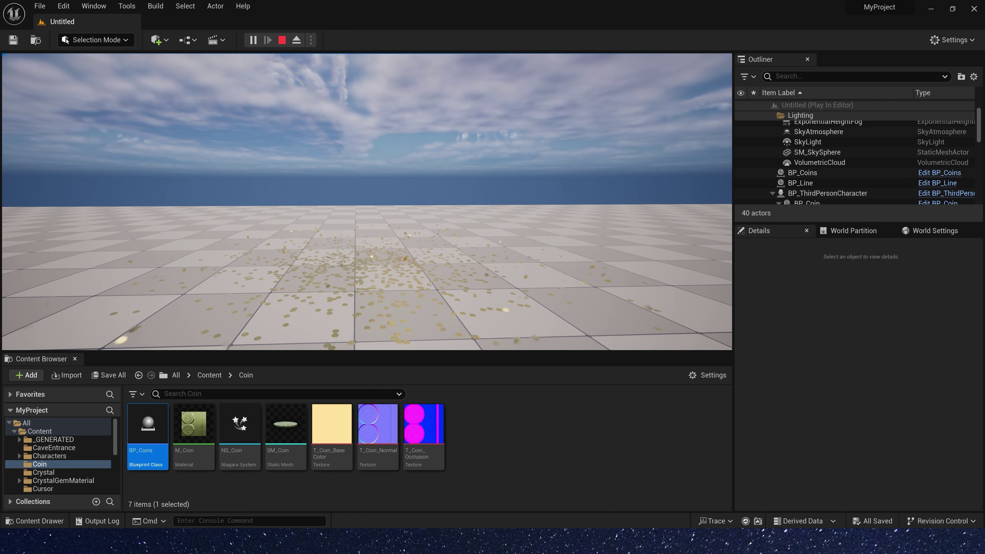